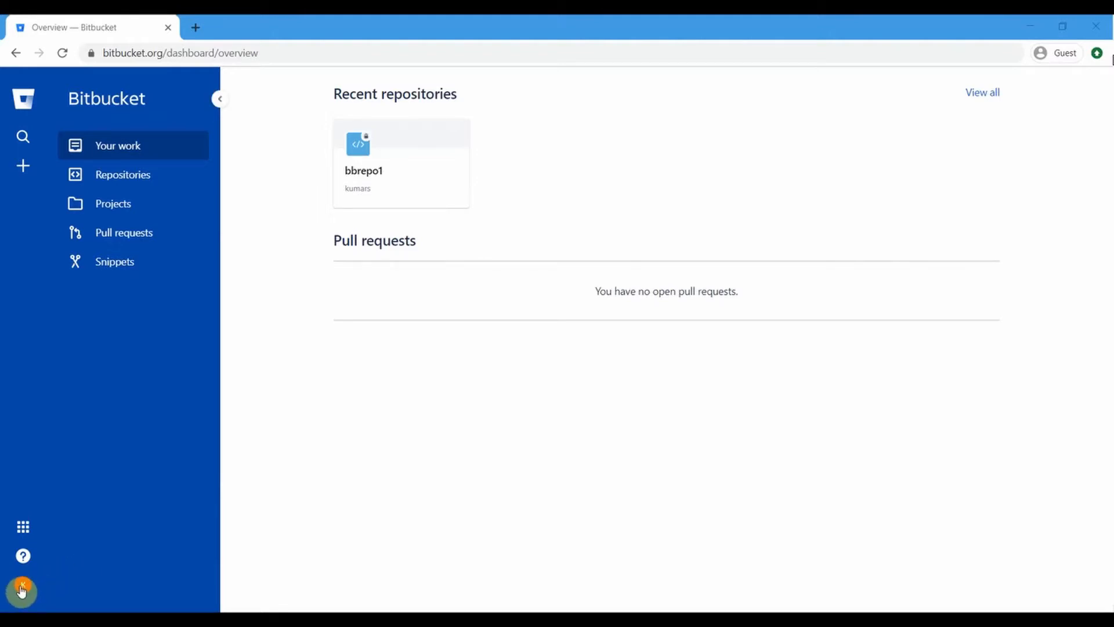
# Step: Show the Bitbucket dashboard with bbrepo1 under recent repositories and no open pull requests
pyautogui.click(21, 591)
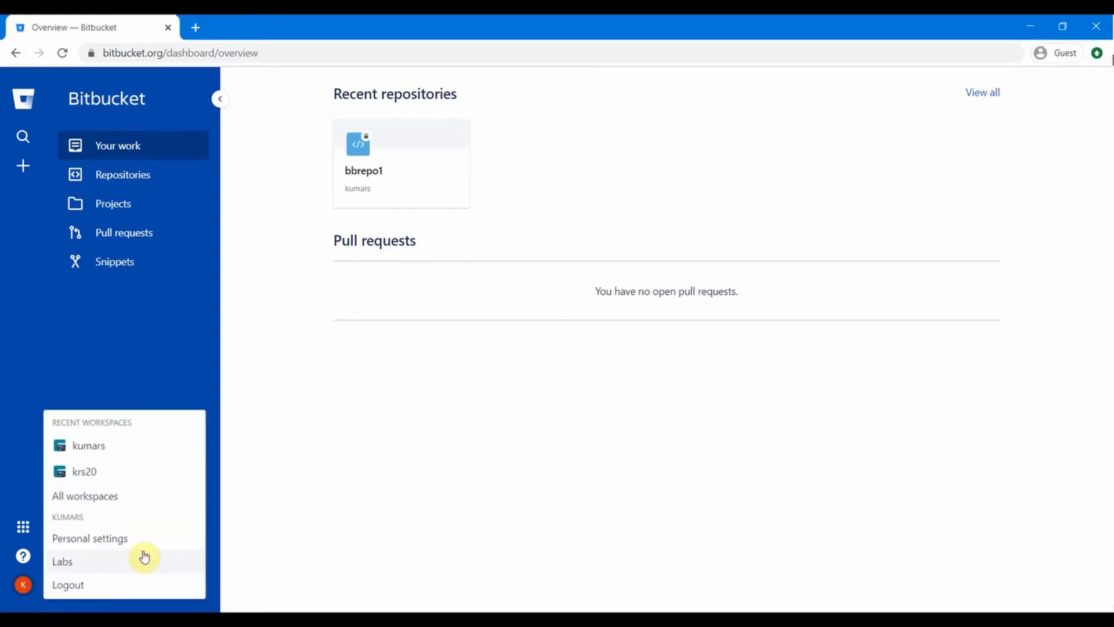
# Step: Browse Personal settings, check the interface language options, and view the empty SSH keys page
pyautogui.click(121, 542)
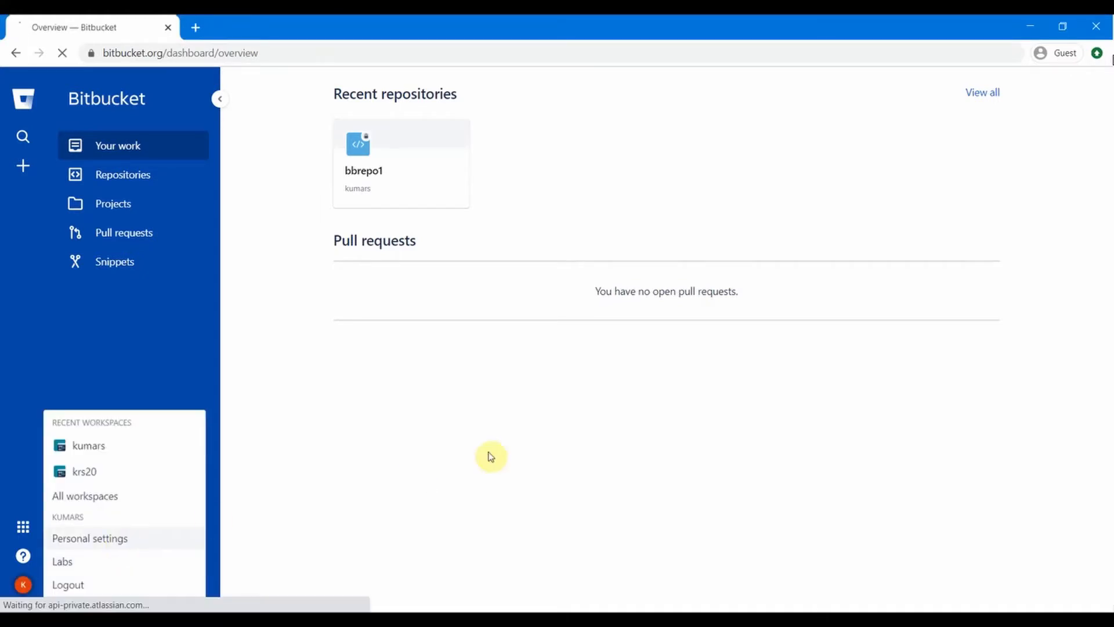
pyautogui.scroll(-3, 600, 321)
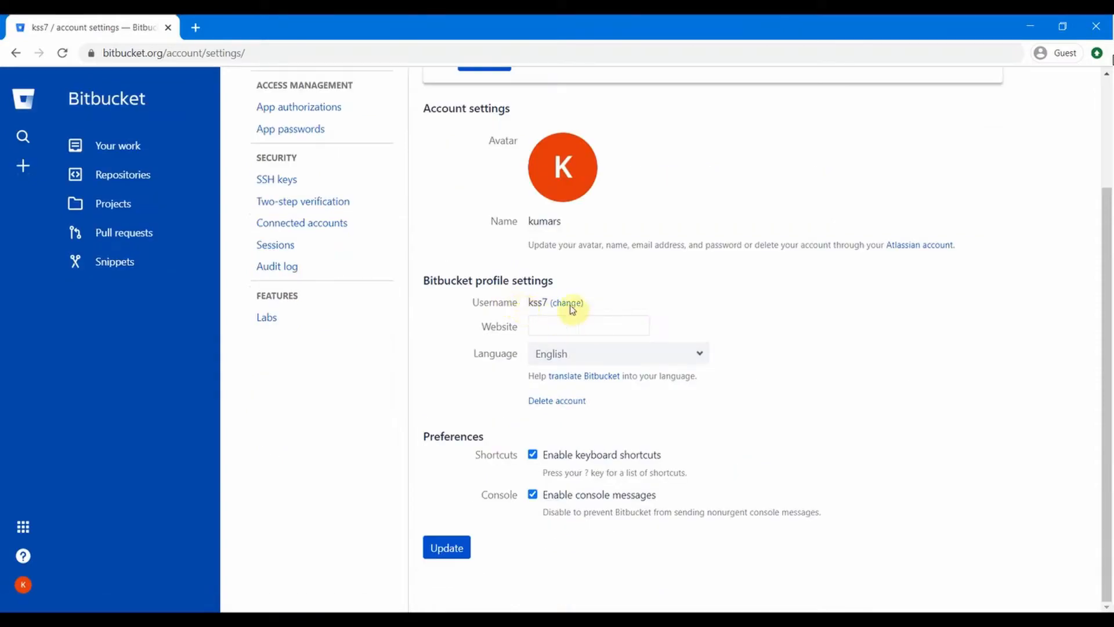
pyautogui.click(709, 354)
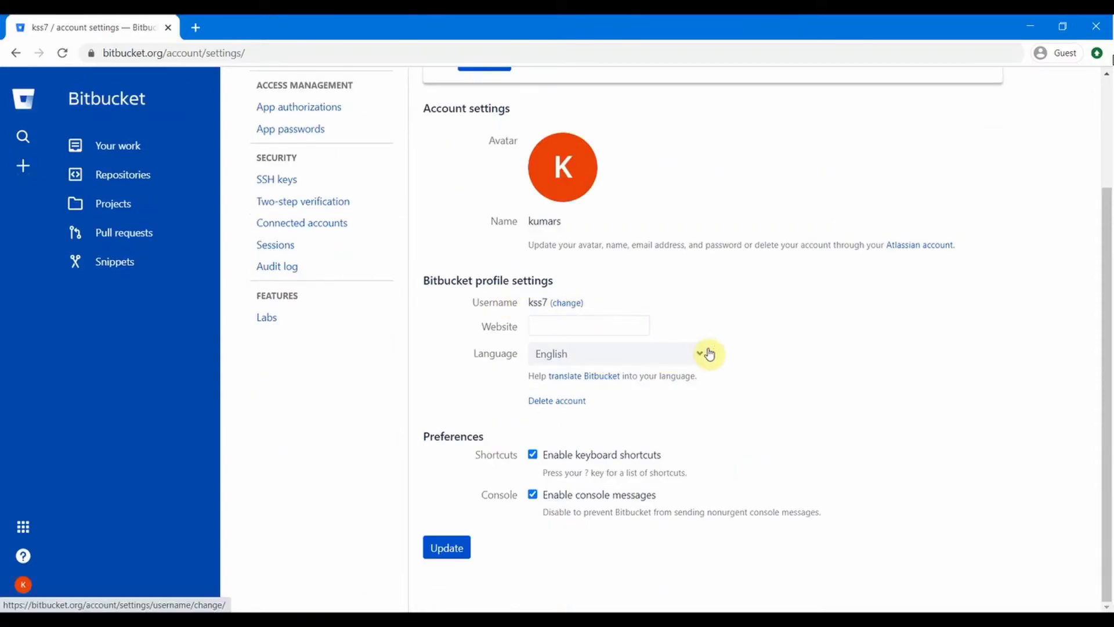
pyautogui.scroll(3, 709, 354)
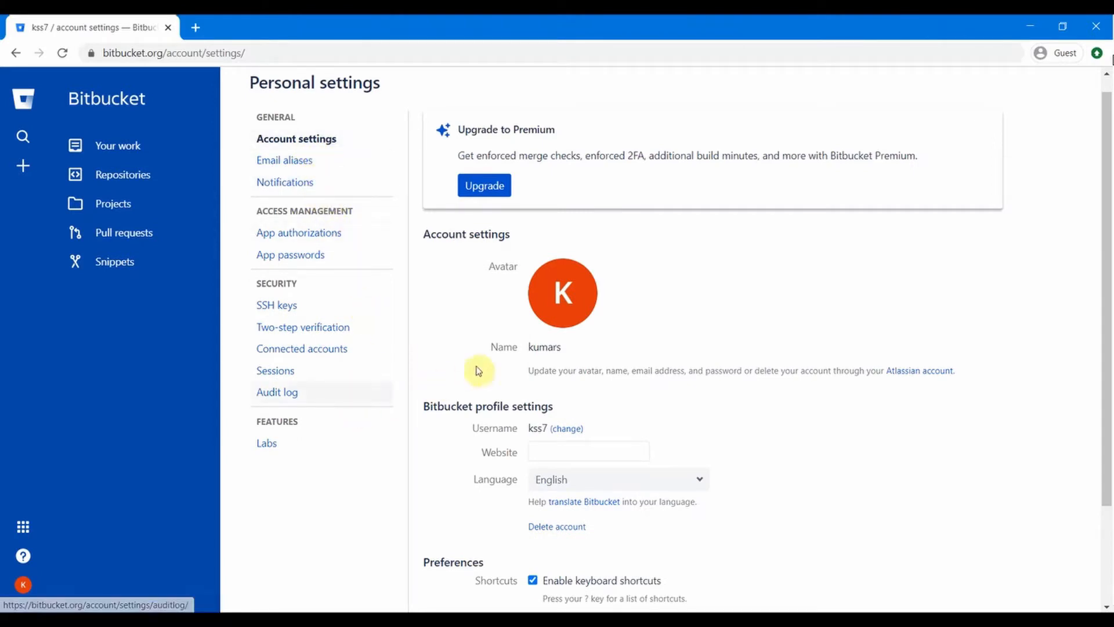
pyautogui.click(285, 304)
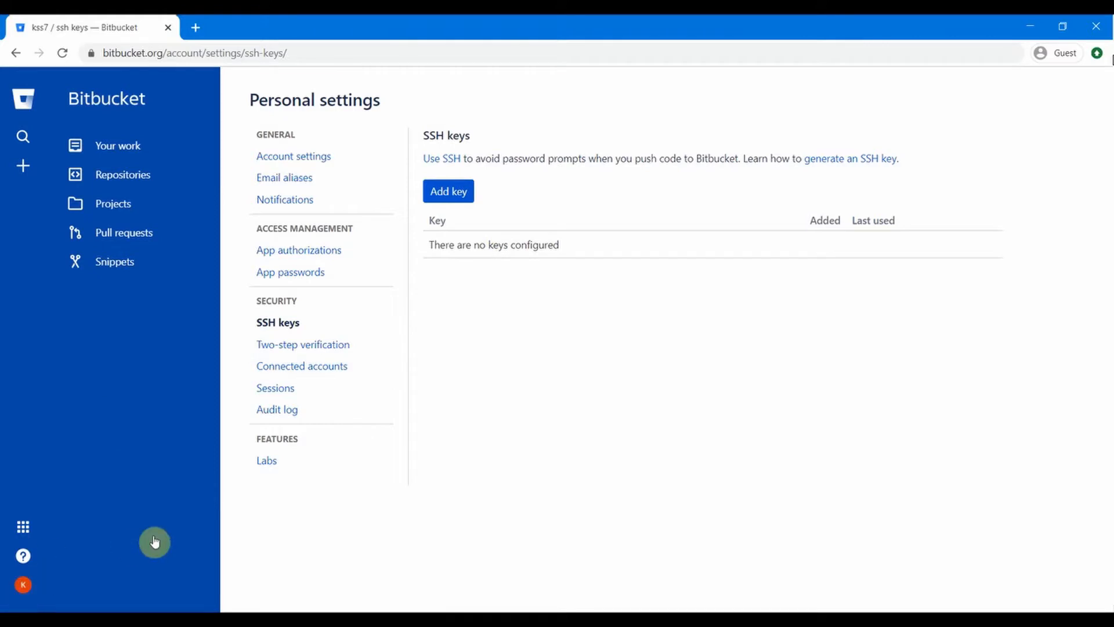
pyautogui.click(22, 584)
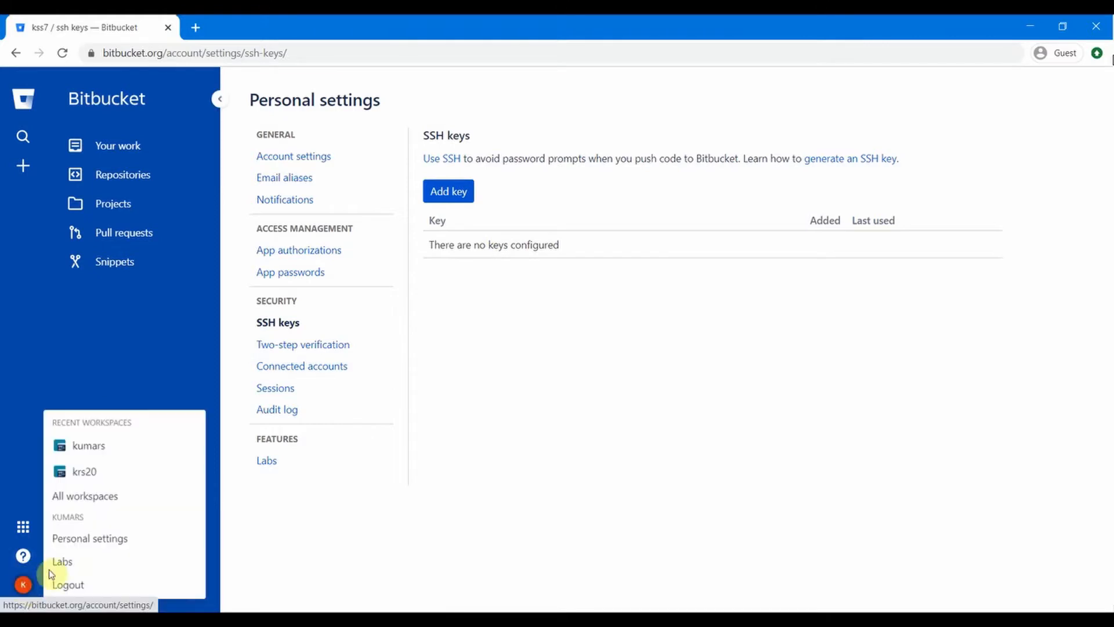
# Step: From All workspaces, open the kumars workspace's settings (workspace ID kss7)
pyautogui.click(98, 501)
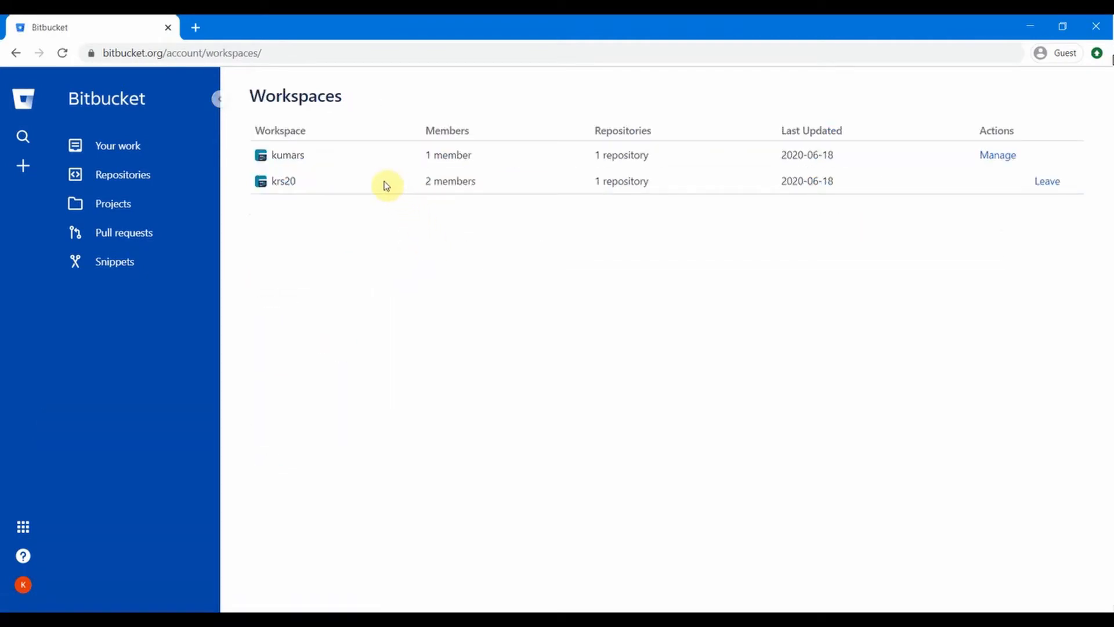
pyautogui.click(291, 156)
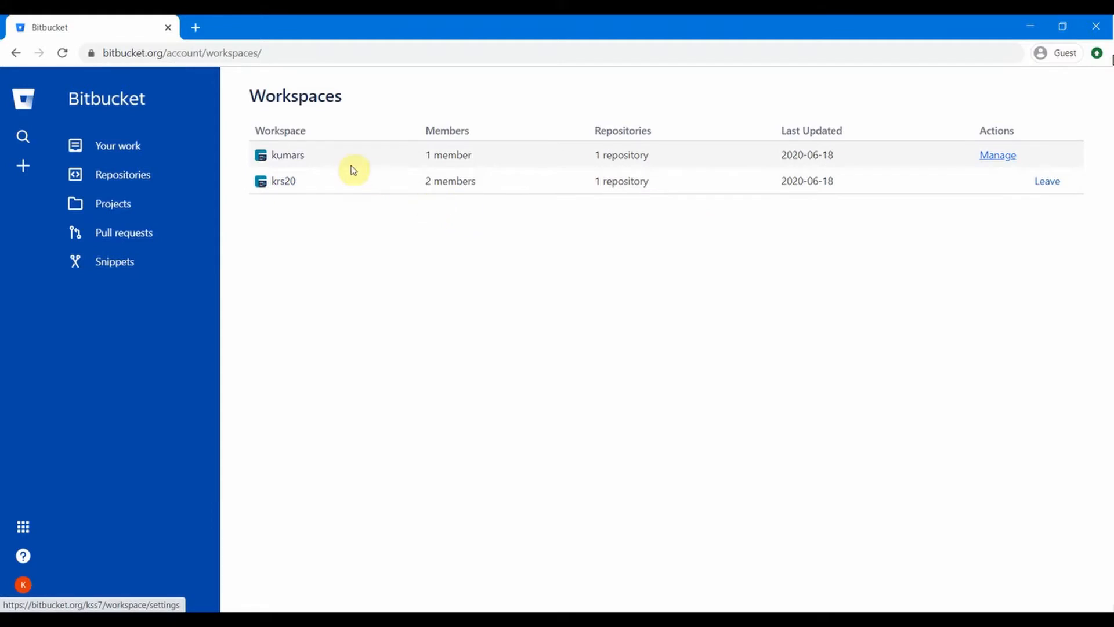
pyautogui.click(288, 159)
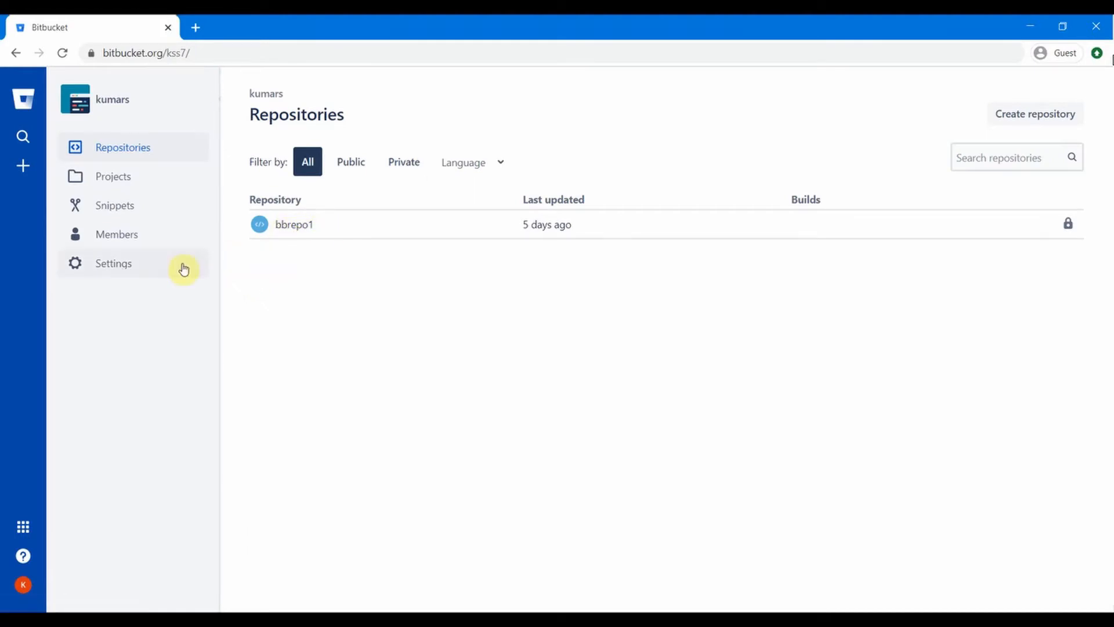
pyautogui.click(125, 263)
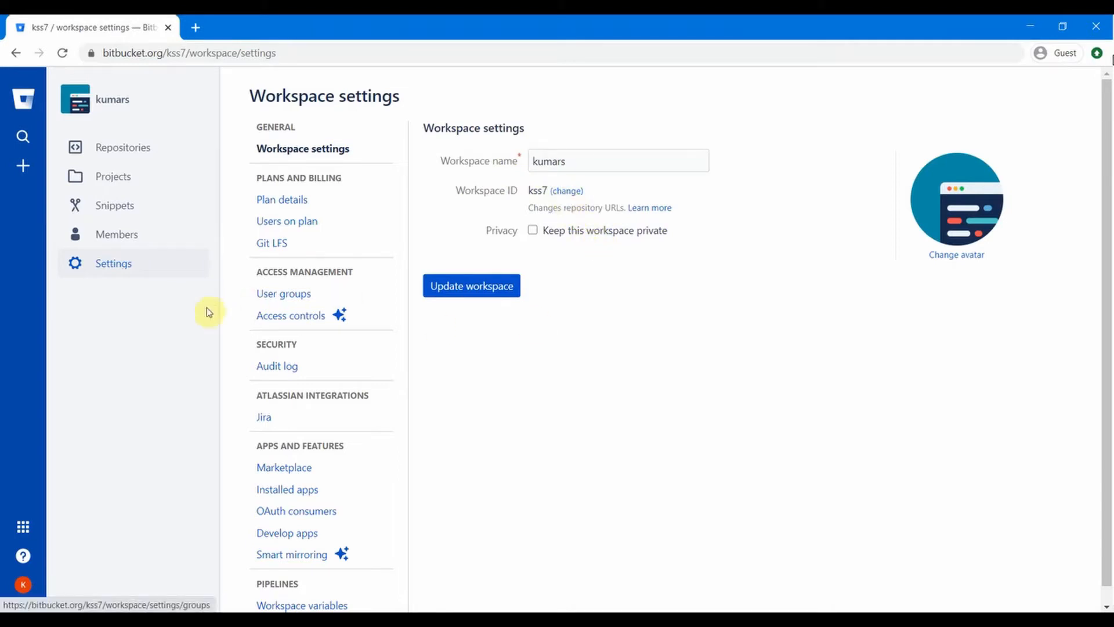
# Step: Review the kumars user groups, then list projects showing bbproj1 with key BBPROJ
pyautogui.click(283, 295)
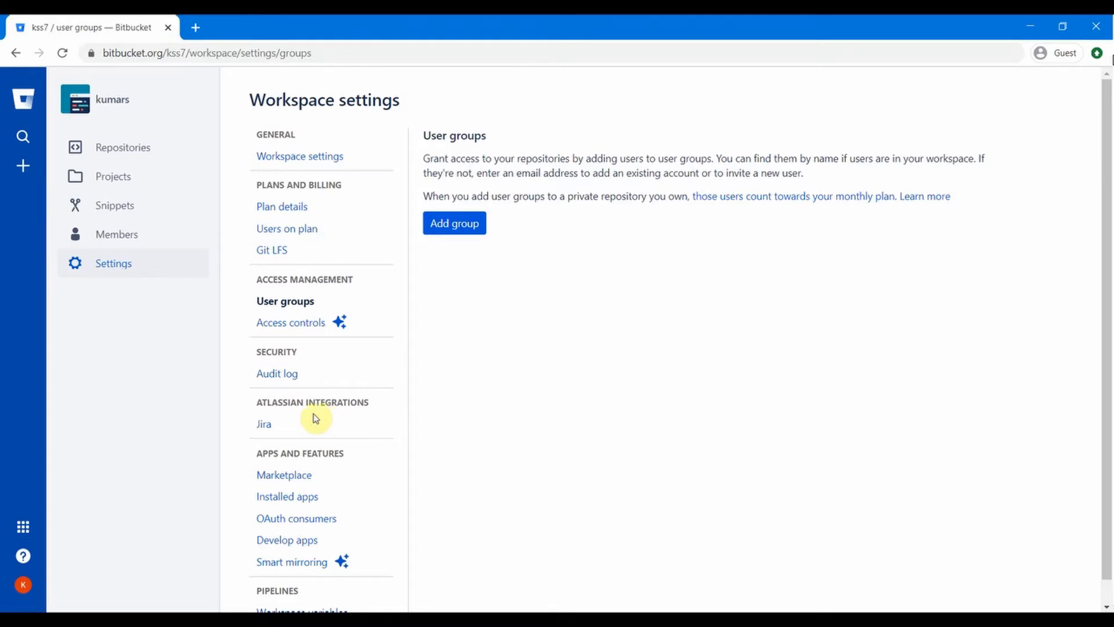
pyautogui.scroll(-1, 264, 407)
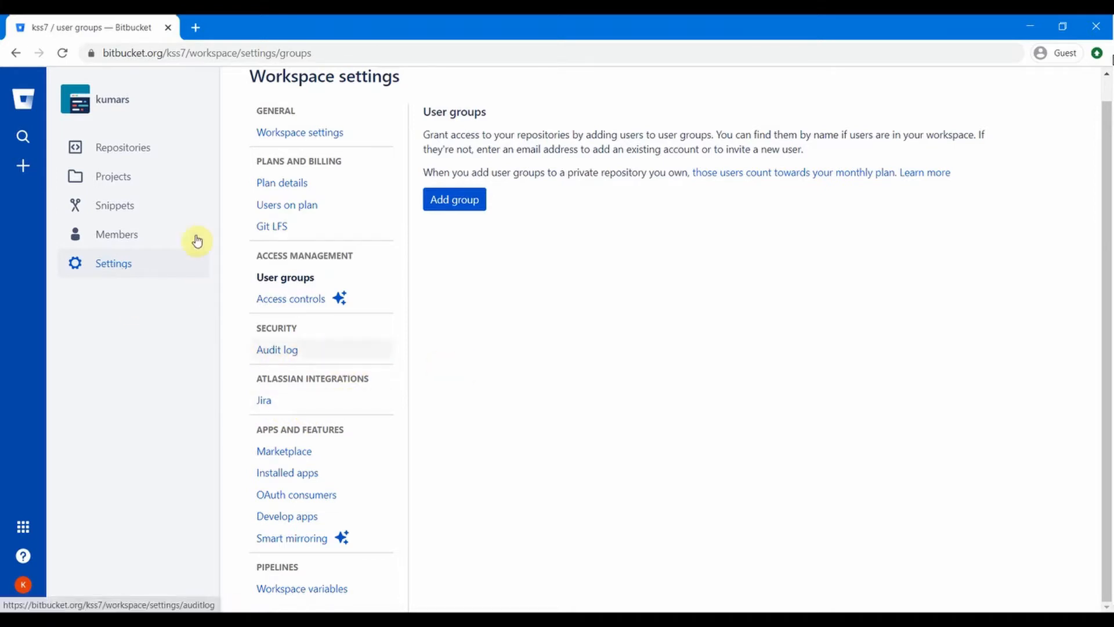
pyautogui.click(123, 177)
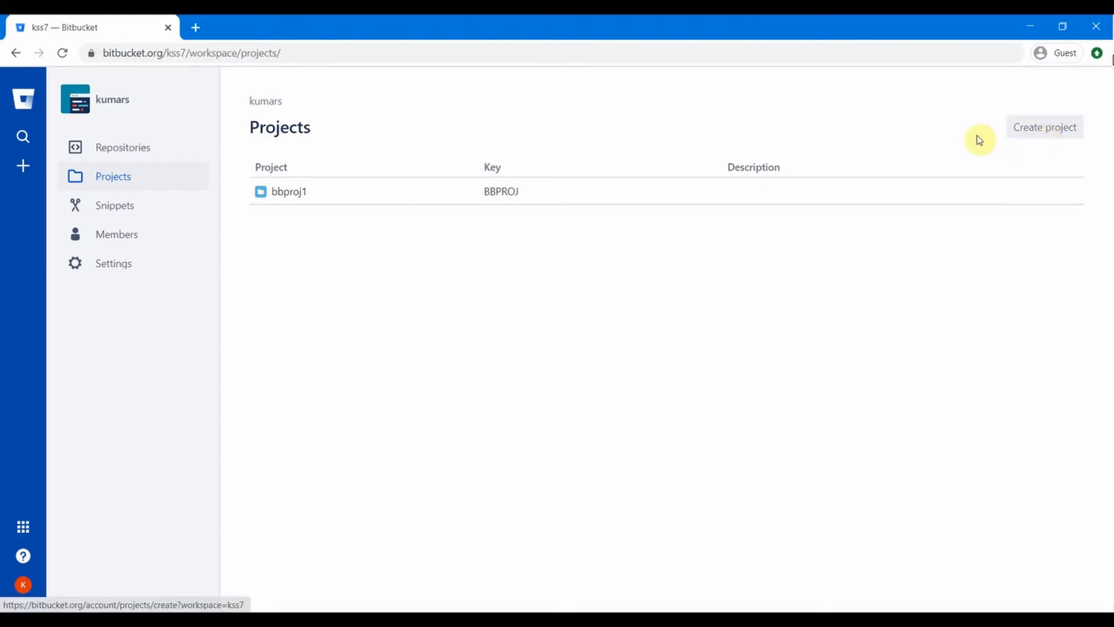
# Step: Open project bbproj1, view its settings and Create drawer, then return to its bbrepo1 repository list
pyautogui.click(286, 193)
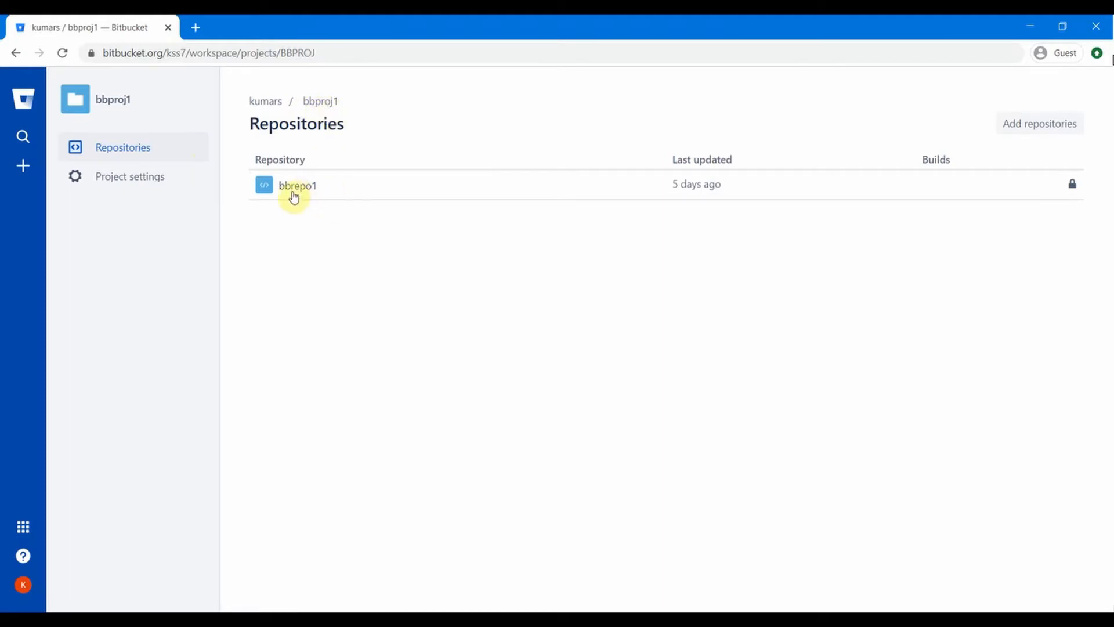
pyautogui.click(134, 182)
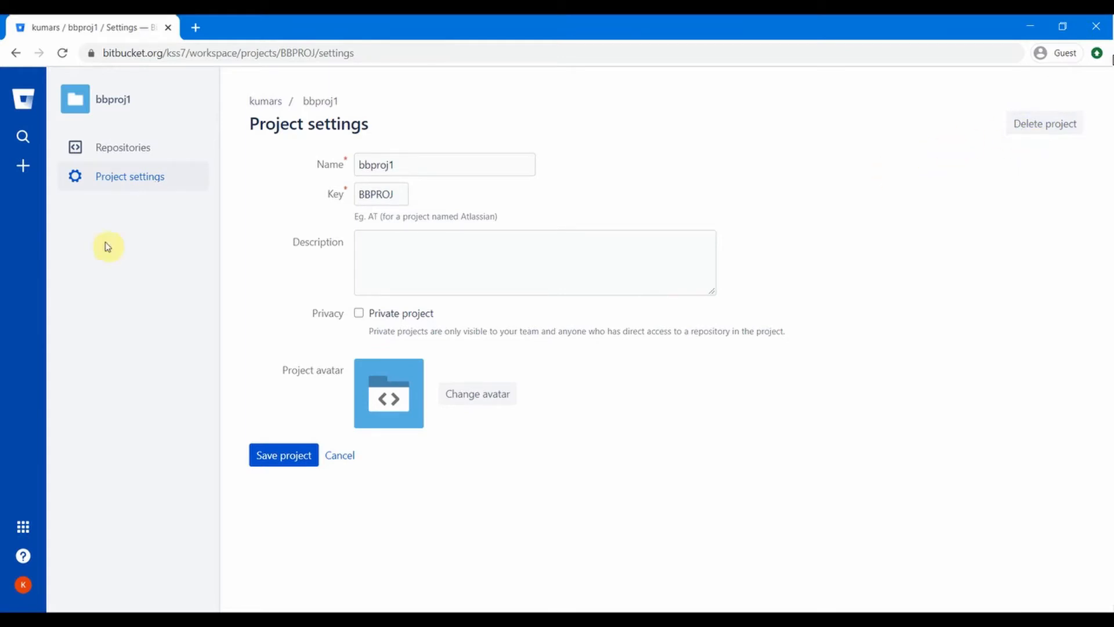
pyautogui.click(24, 168)
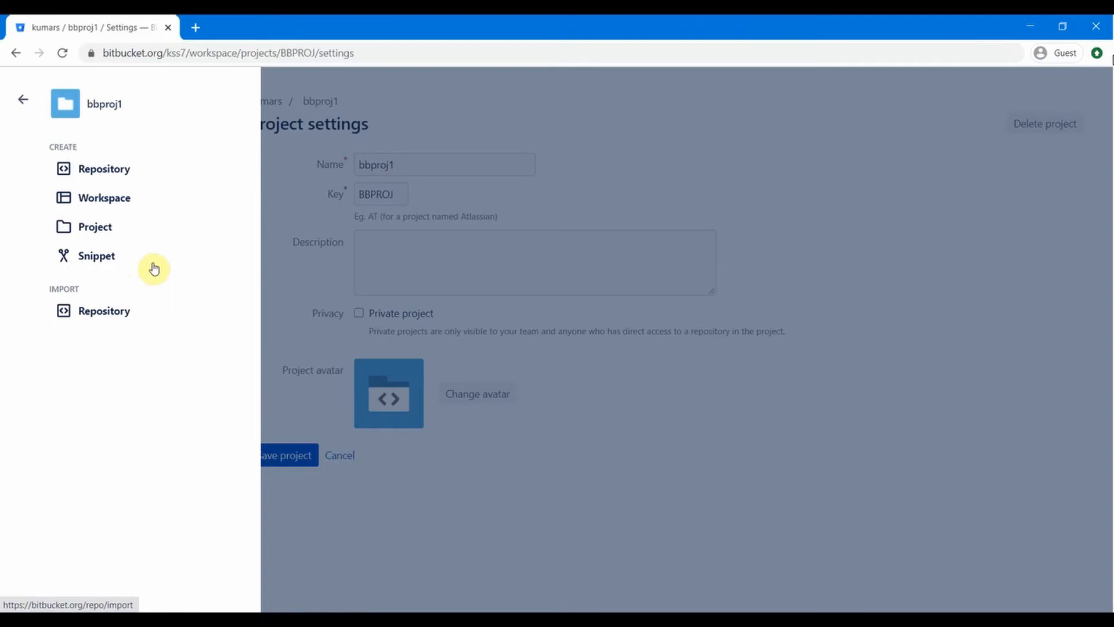
pyautogui.click(298, 245)
pyautogui.click(135, 148)
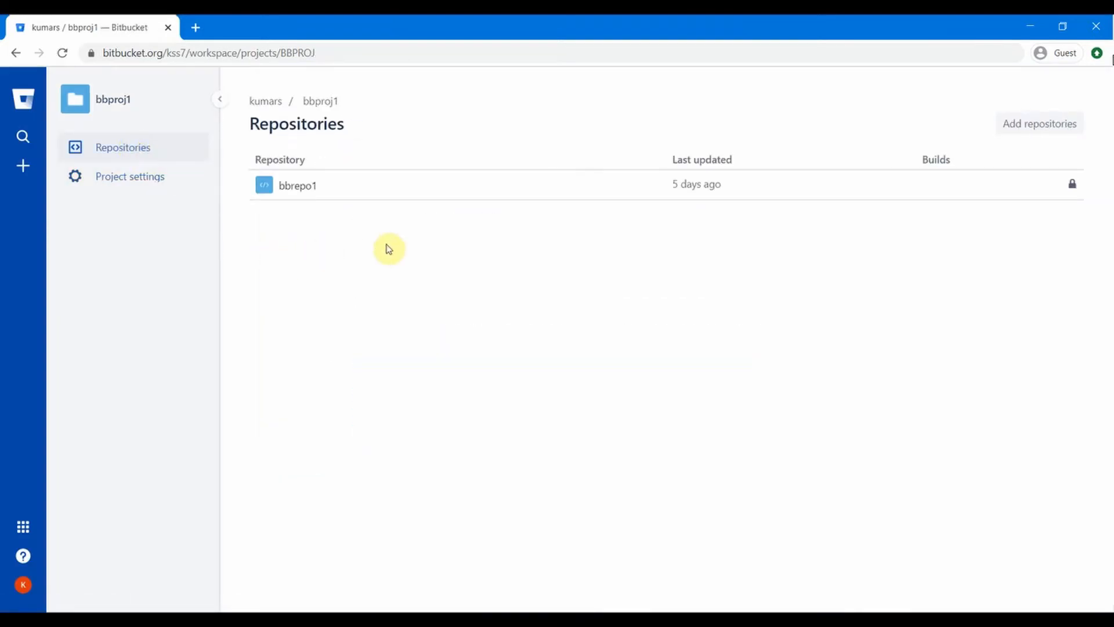
# Step: Review bbrepo1's repository details: private, project bbproj1, main branch master
pyautogui.click(297, 185)
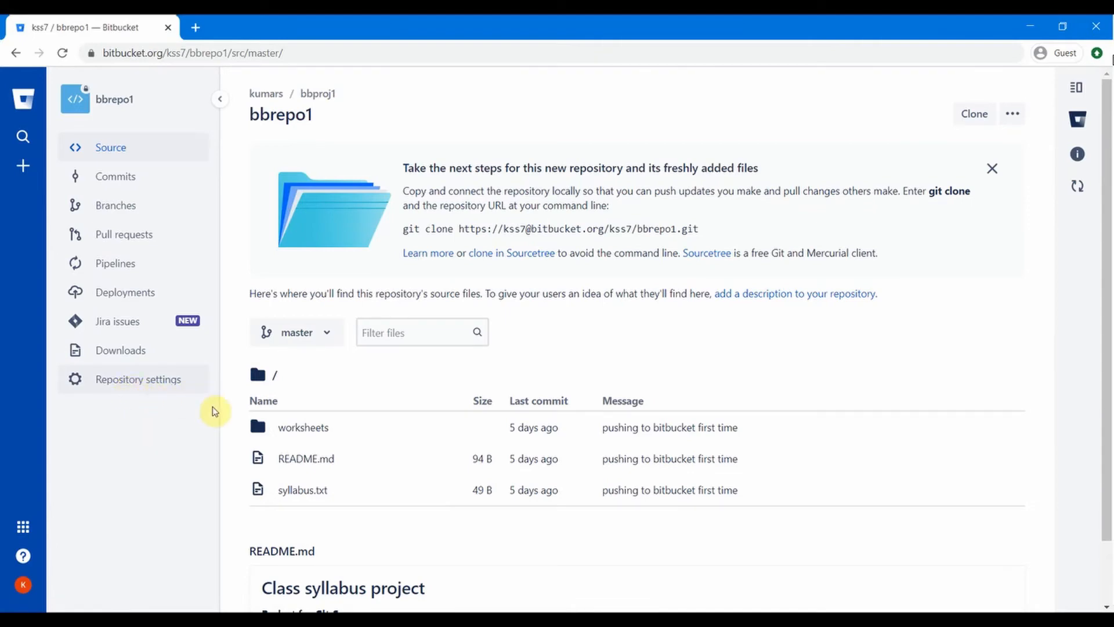
pyautogui.click(118, 378)
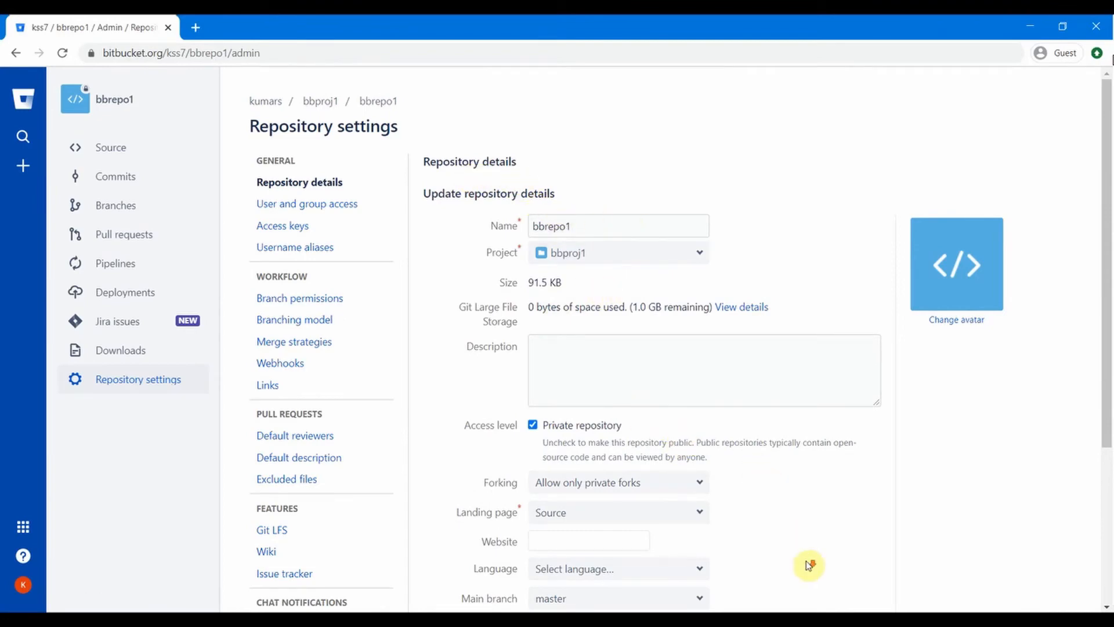
pyautogui.scroll(-3, 809, 565)
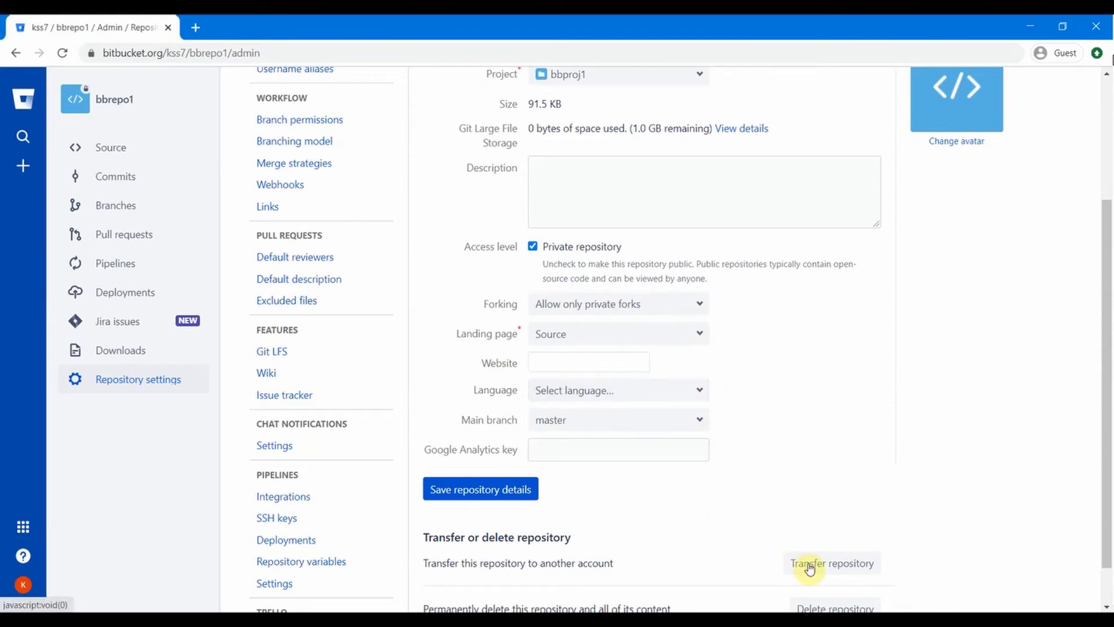
pyautogui.scroll(-1, 795, 562)
pyautogui.scroll(4, 810, 376)
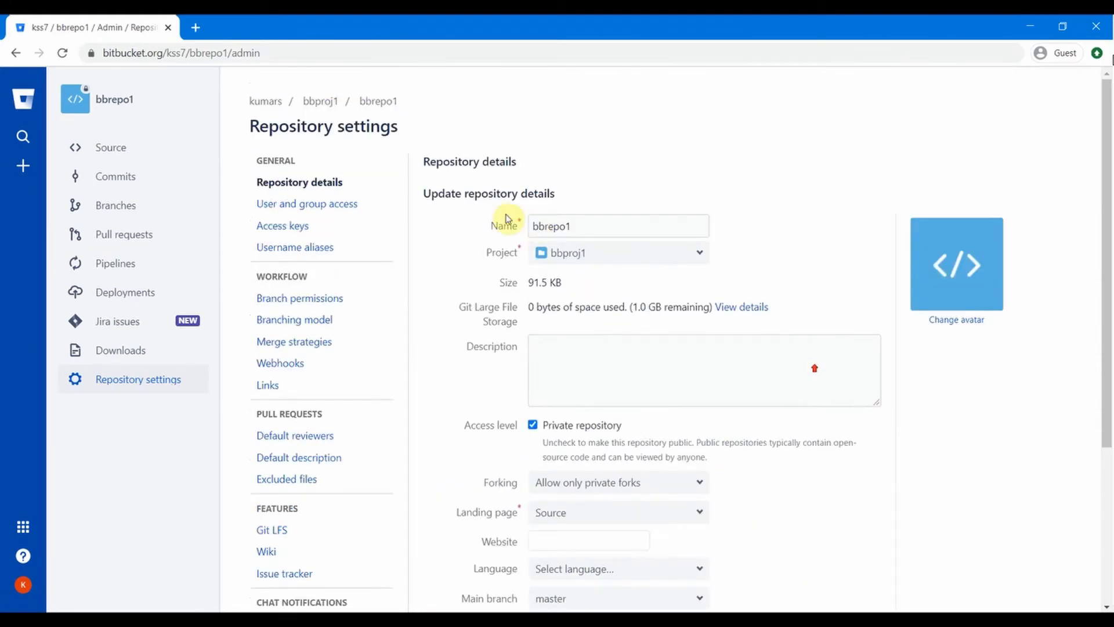
# Step: Invite a user by e-mail to bbrepo1 with Write access, then view the empty Access keys page
pyautogui.click(314, 205)
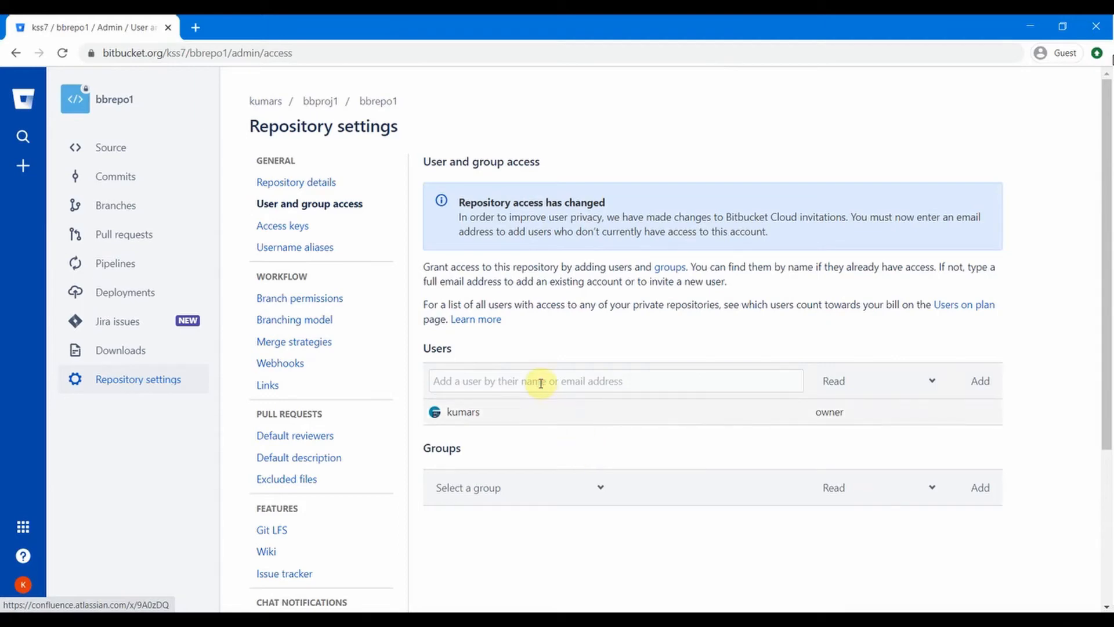
pyautogui.click(540, 383)
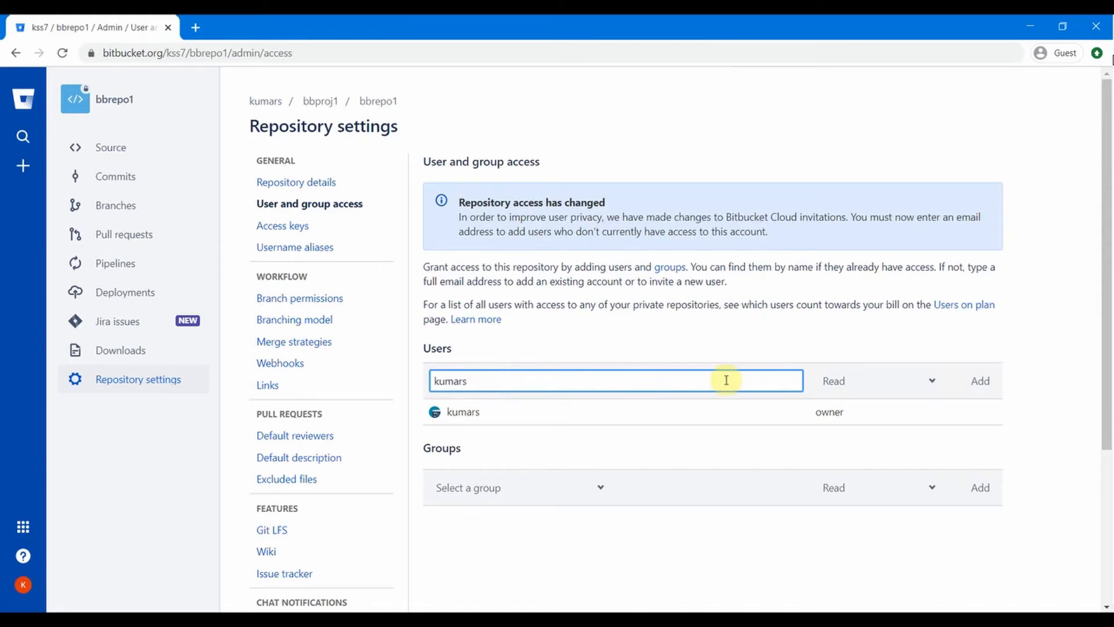
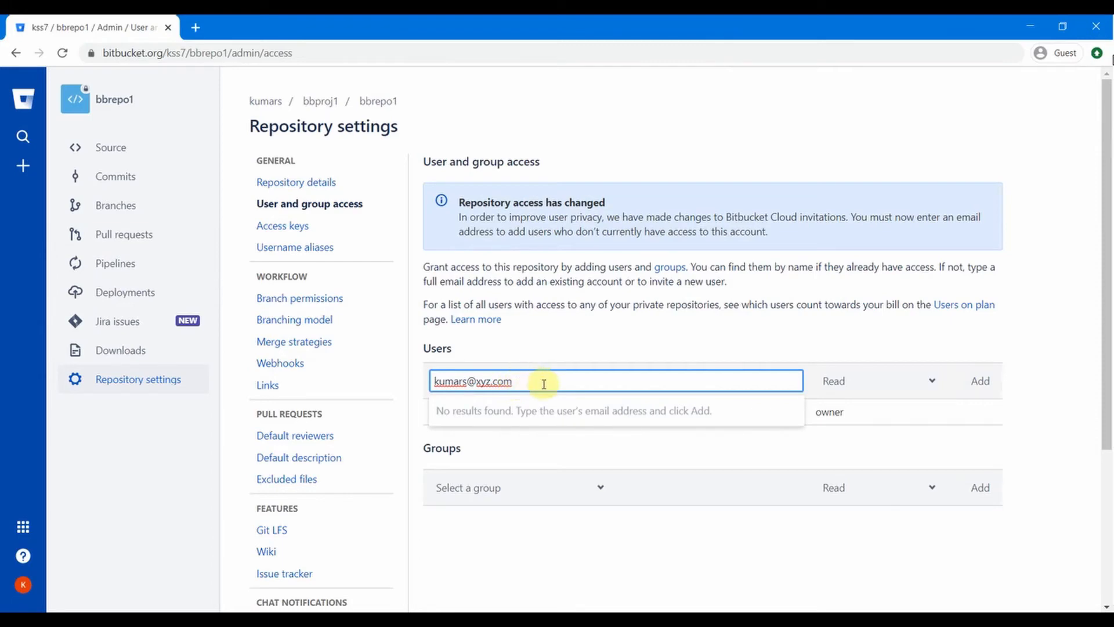
pyautogui.click(983, 381)
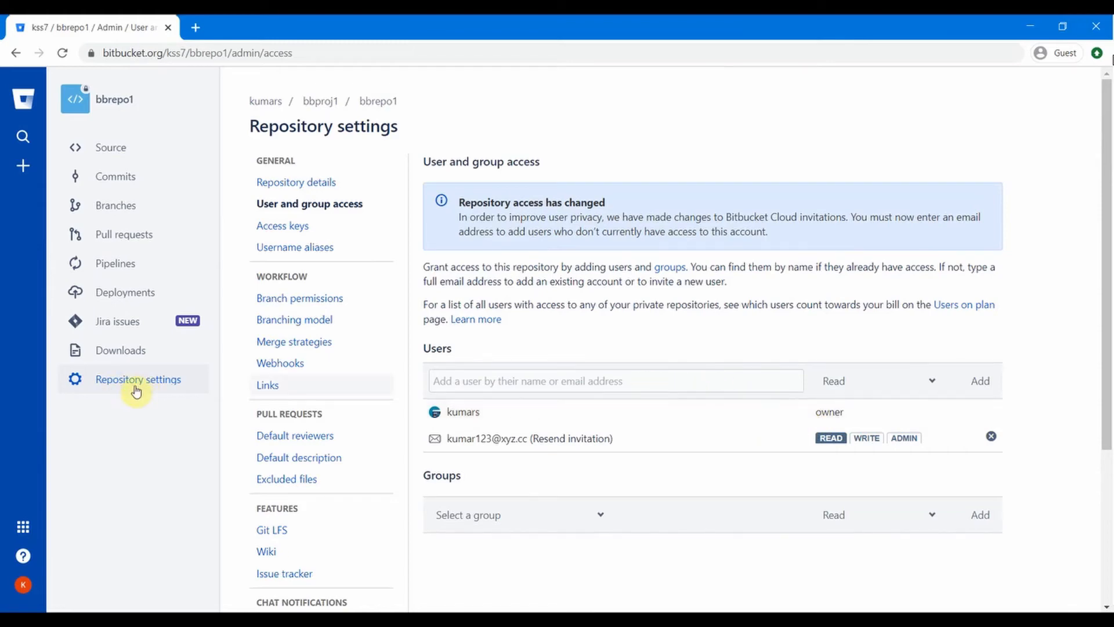
pyautogui.click(859, 439)
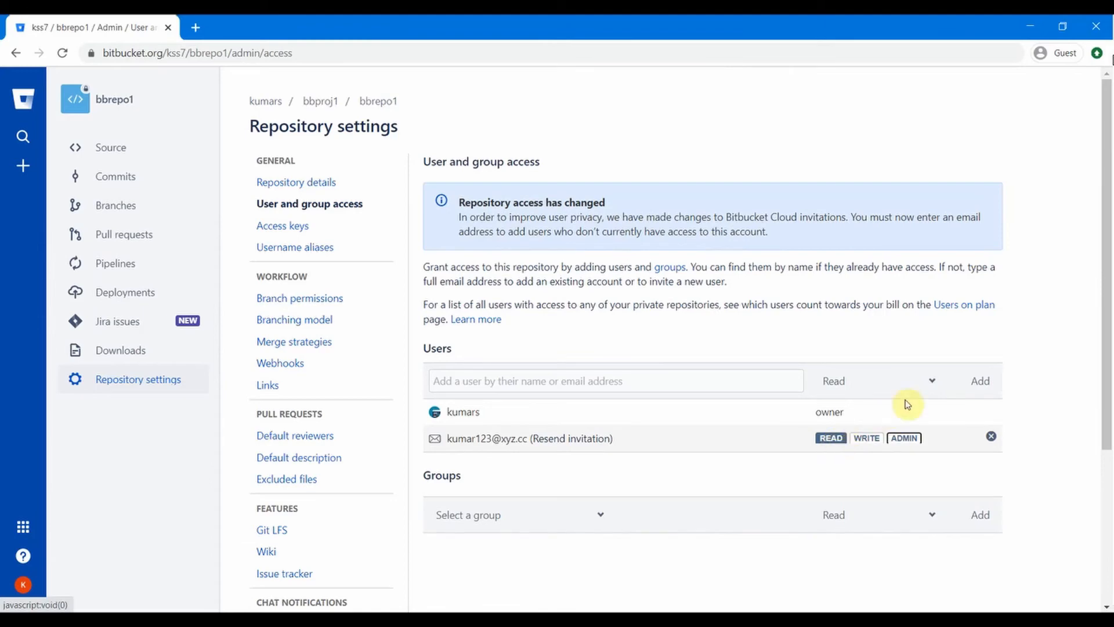
pyautogui.click(932, 386)
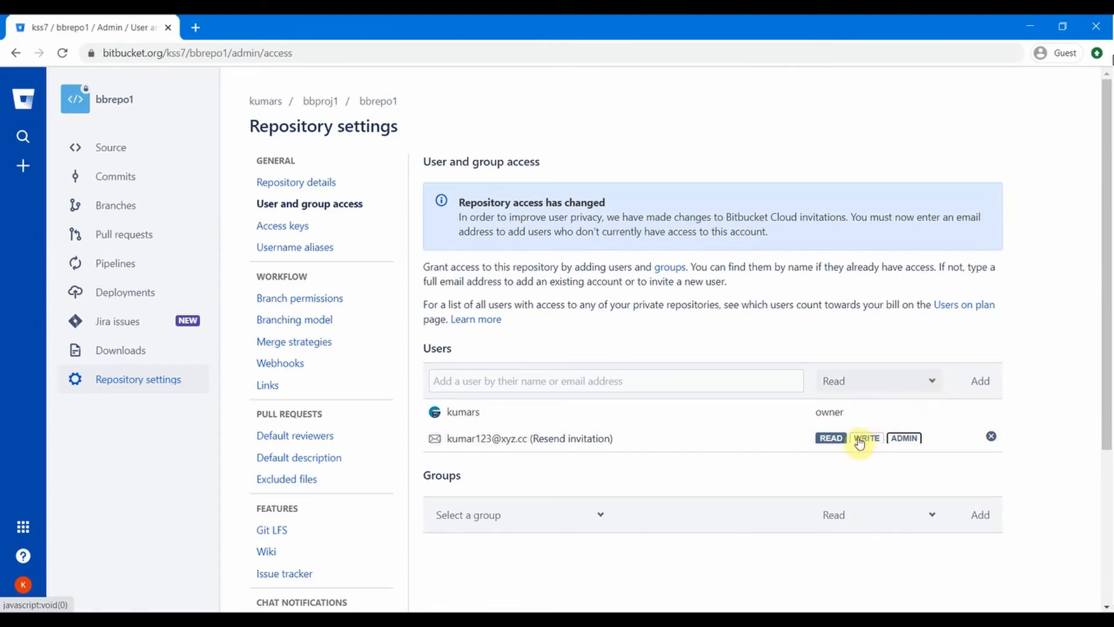
pyautogui.click(293, 226)
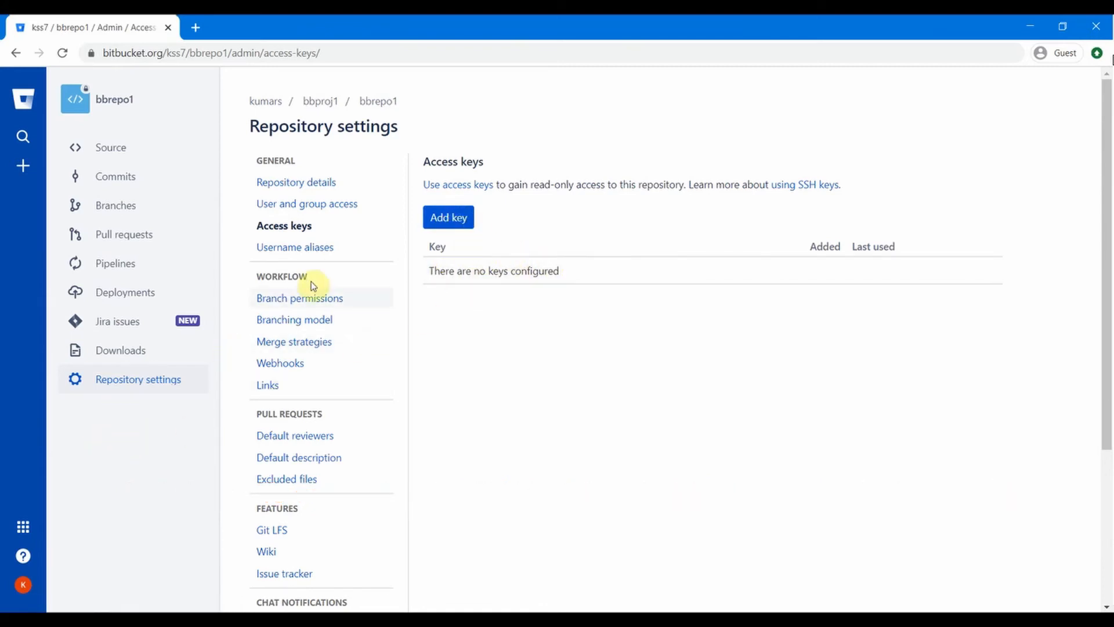
# Step: Show bbrepo1's Branch permissions settings, which have no permissions configured
pyautogui.click(312, 303)
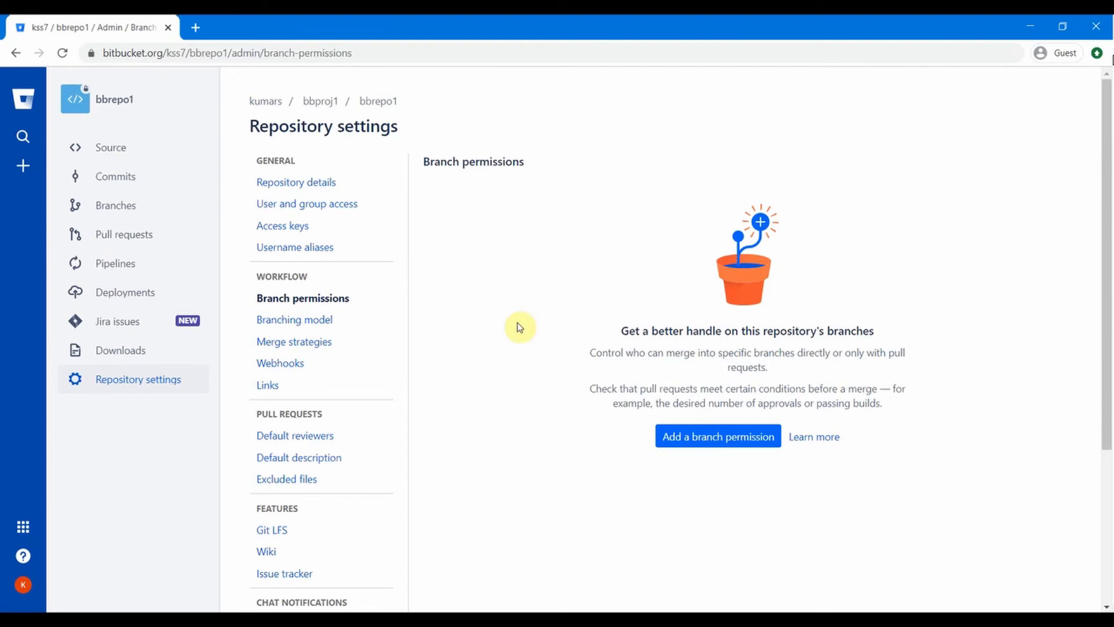
# Step: Review the branching model: development branch master, no production branch, default bugfix/feature/hotfix/release prefixes
pyautogui.click(318, 323)
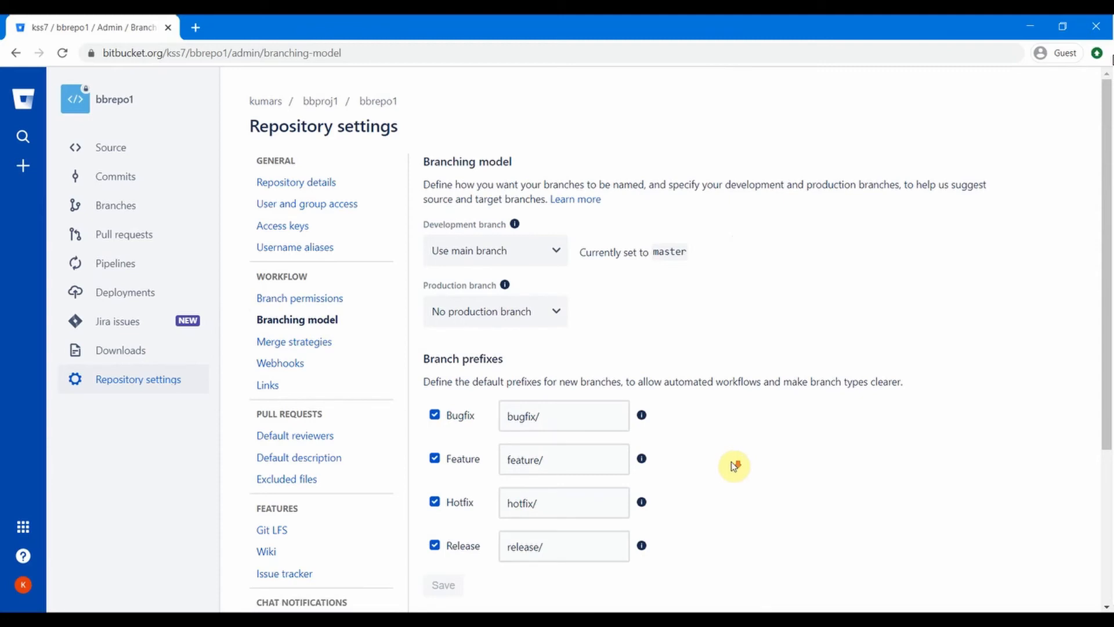
pyautogui.scroll(-1, 733, 466)
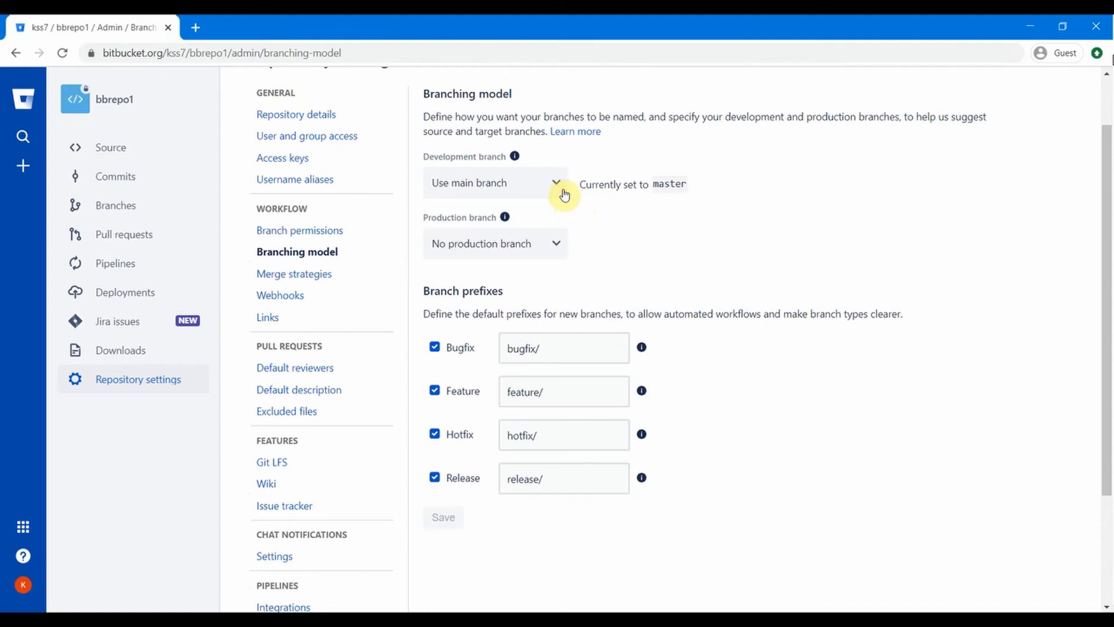
pyautogui.click(547, 183)
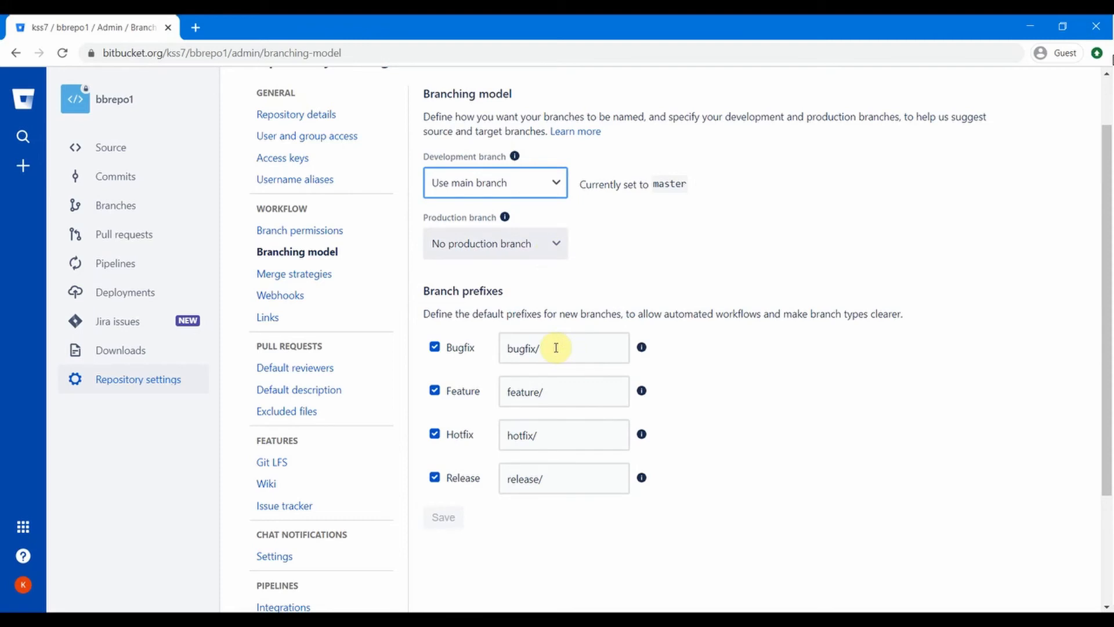
pyautogui.scroll(1, 500, 369)
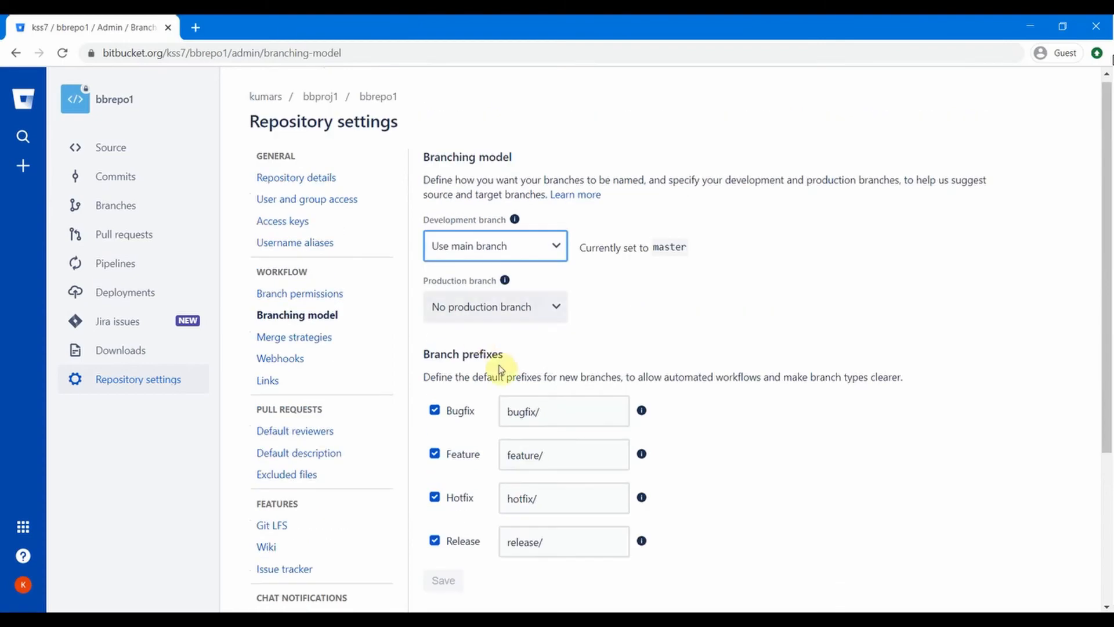
pyautogui.click(305, 337)
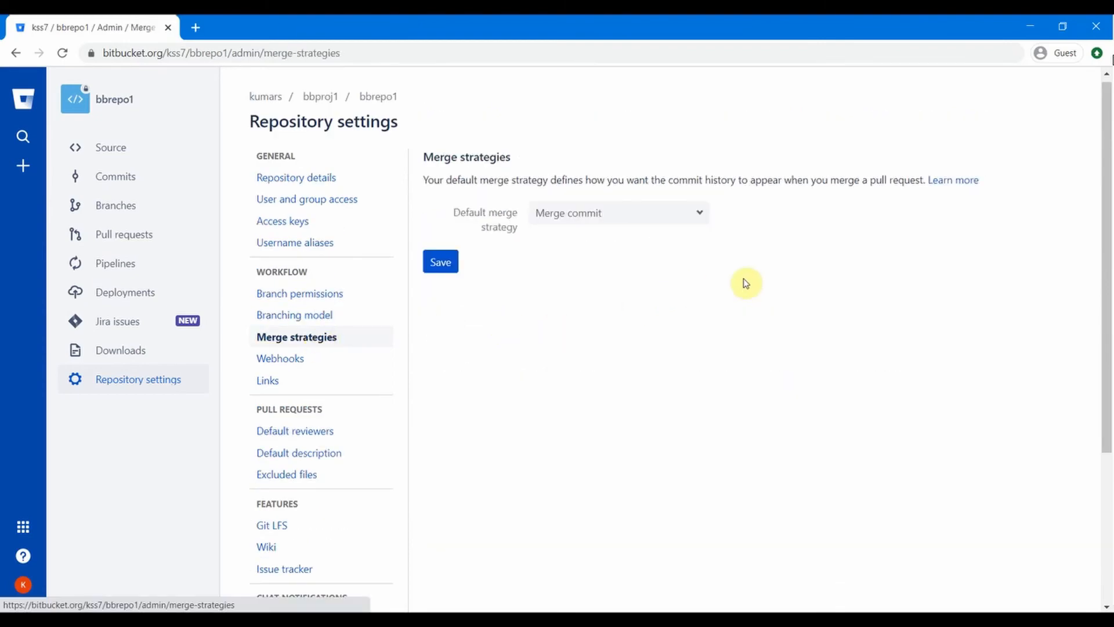
pyautogui.click(700, 219)
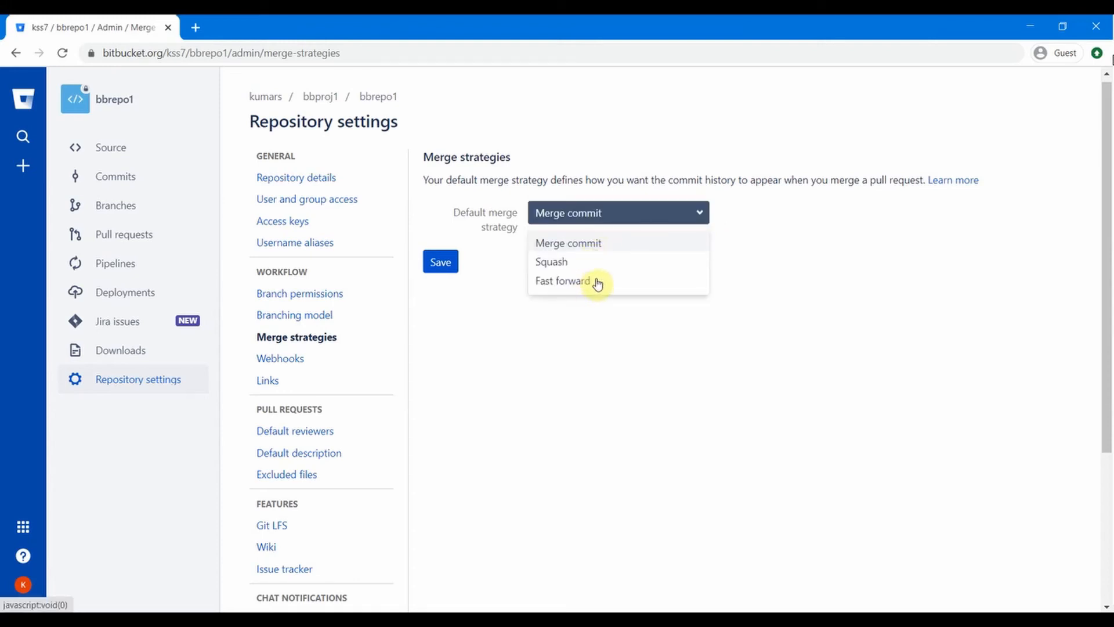
pyautogui.click(454, 283)
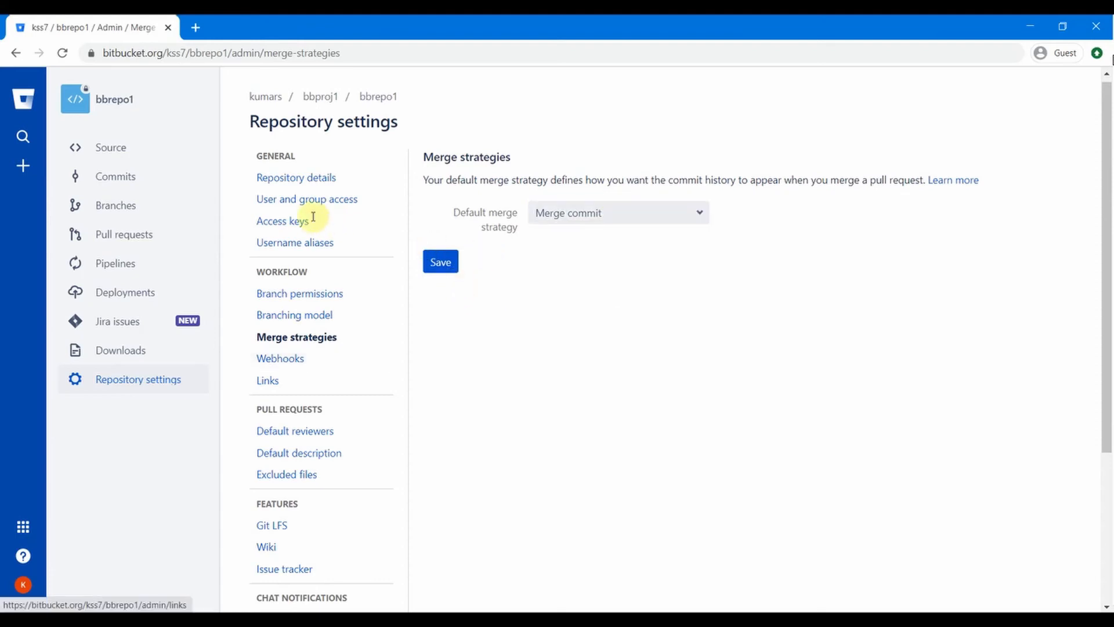
pyautogui.scroll(-3, 383, 251)
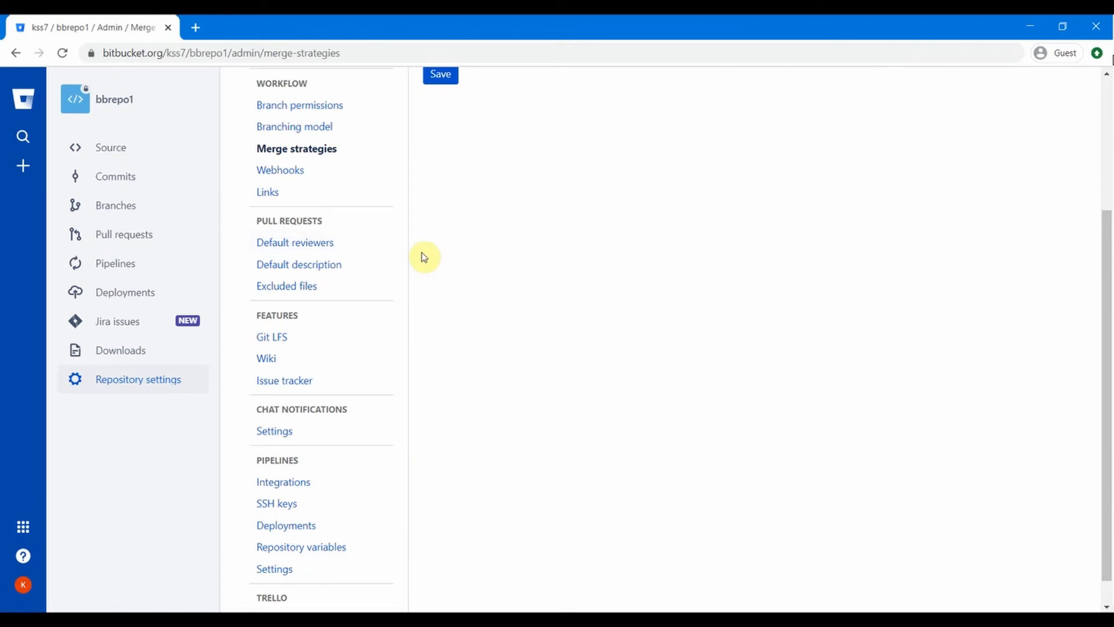
# Step: Look through Default reviewers and Default description, ending on Wiki settings with No wiki selected
pyautogui.click(299, 246)
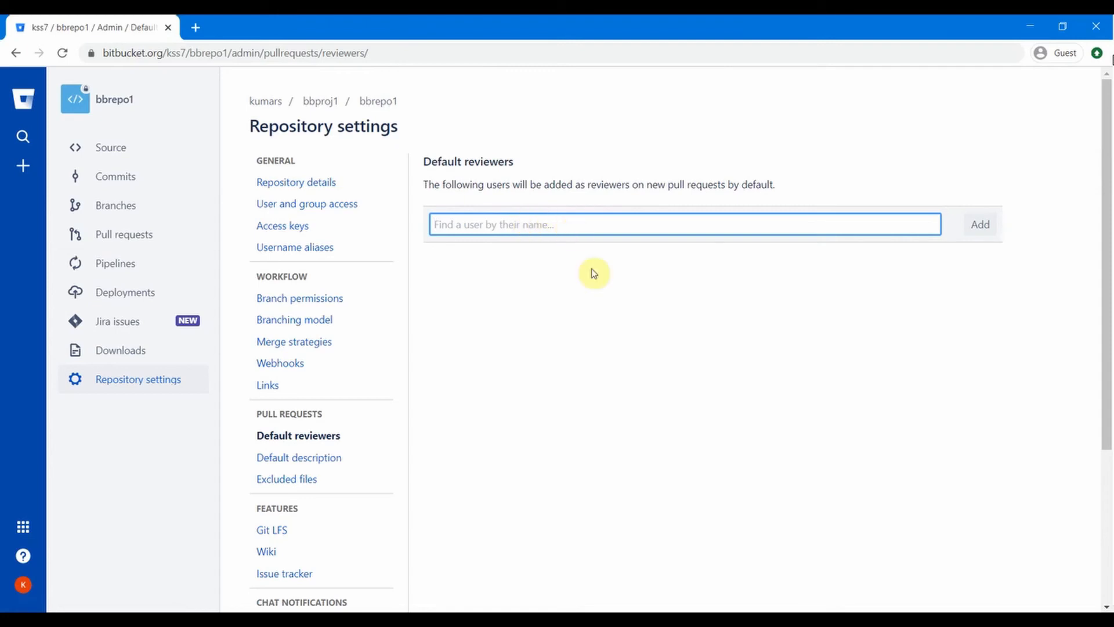
pyautogui.scroll(-1, 580, 278)
pyautogui.click(304, 391)
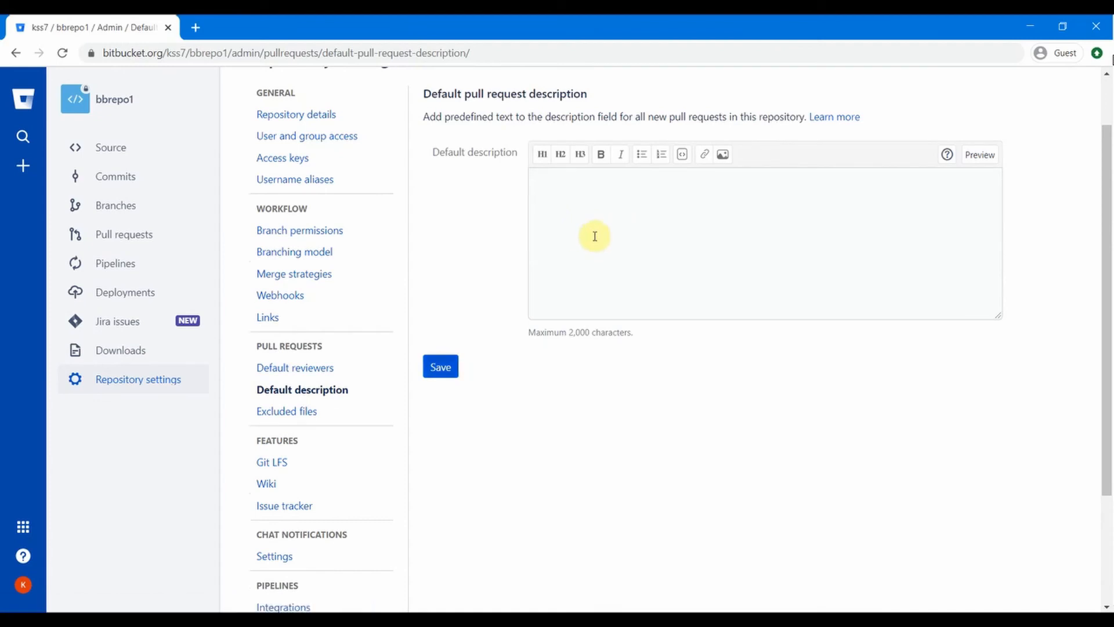
pyautogui.scroll(-1, 319, 356)
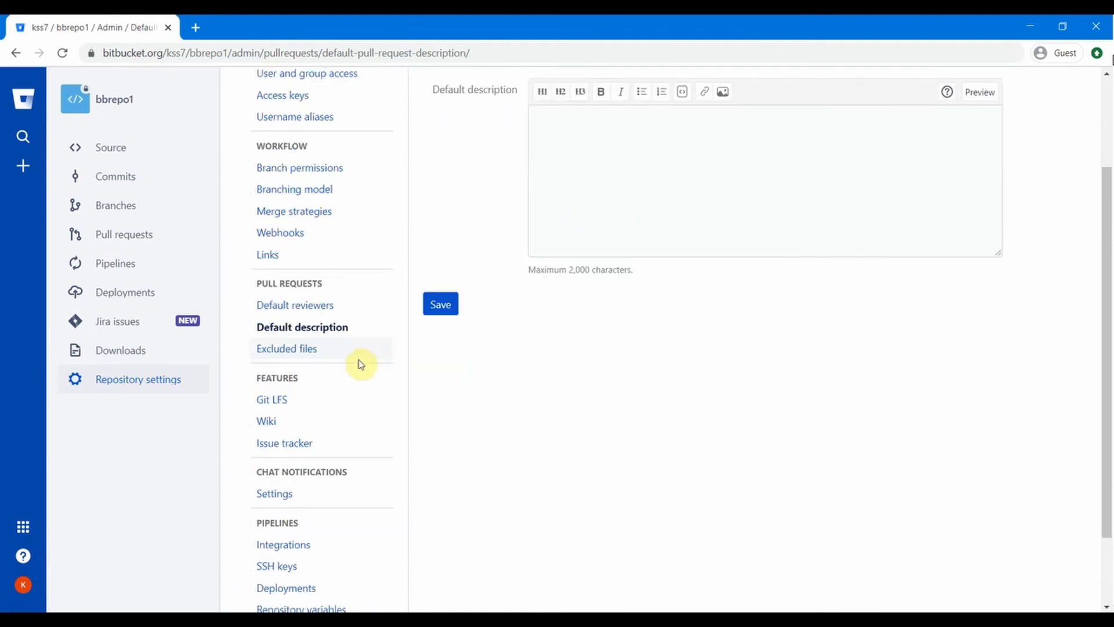
pyautogui.scroll(-1, 284, 347)
pyautogui.click(284, 344)
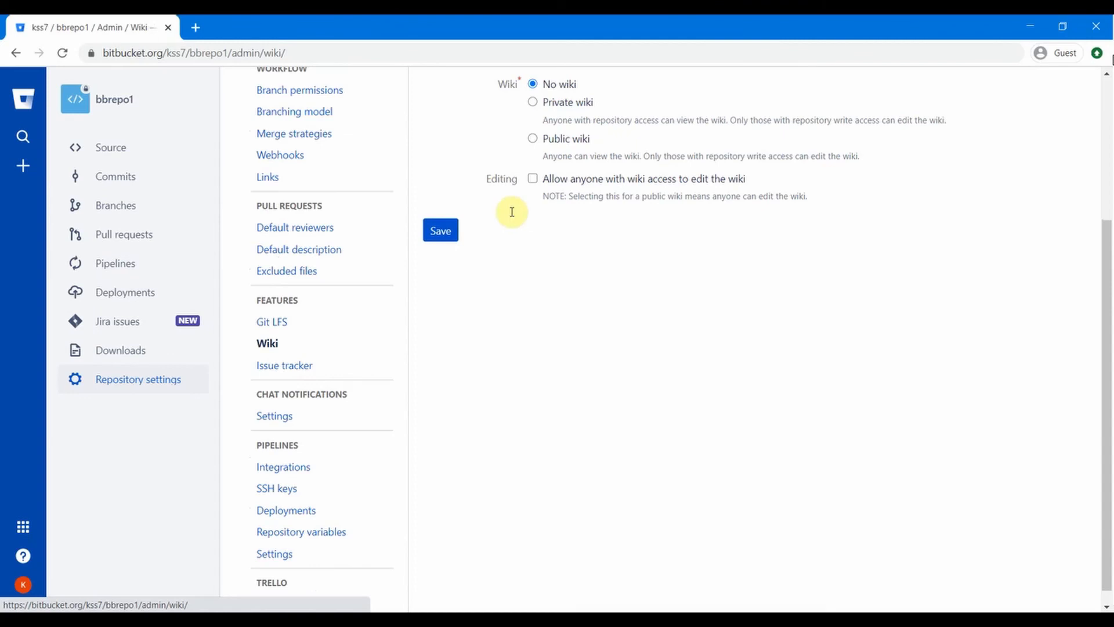
pyautogui.scroll(2, 511, 212)
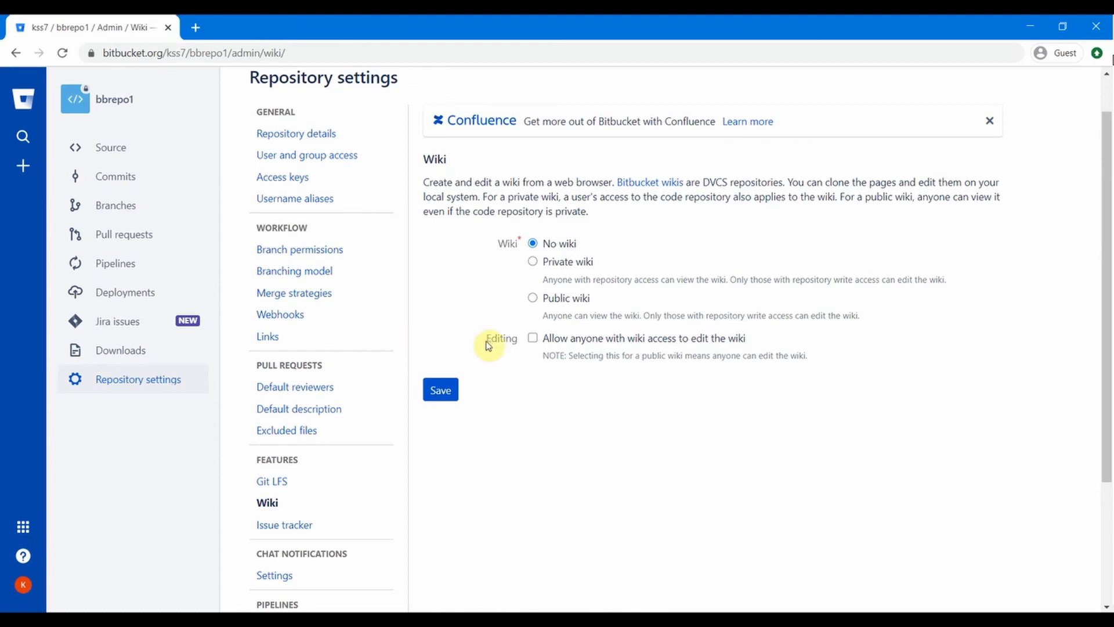
# Step: Browse bbrepo1's source files and commit history, checking the branch filter list without applying it
pyautogui.click(122, 151)
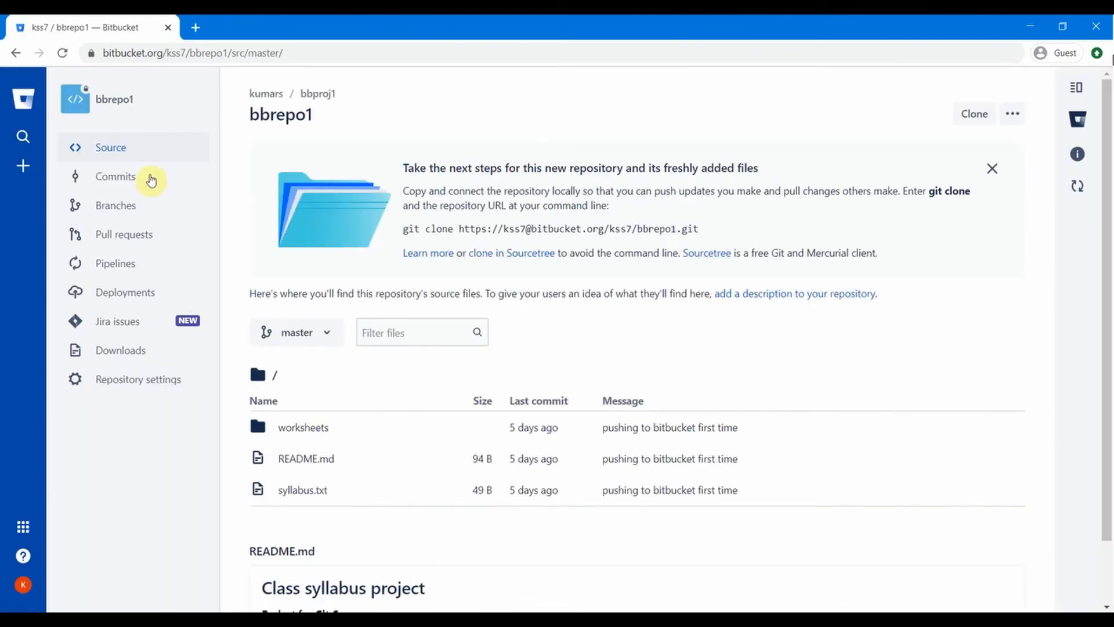
pyautogui.click(145, 178)
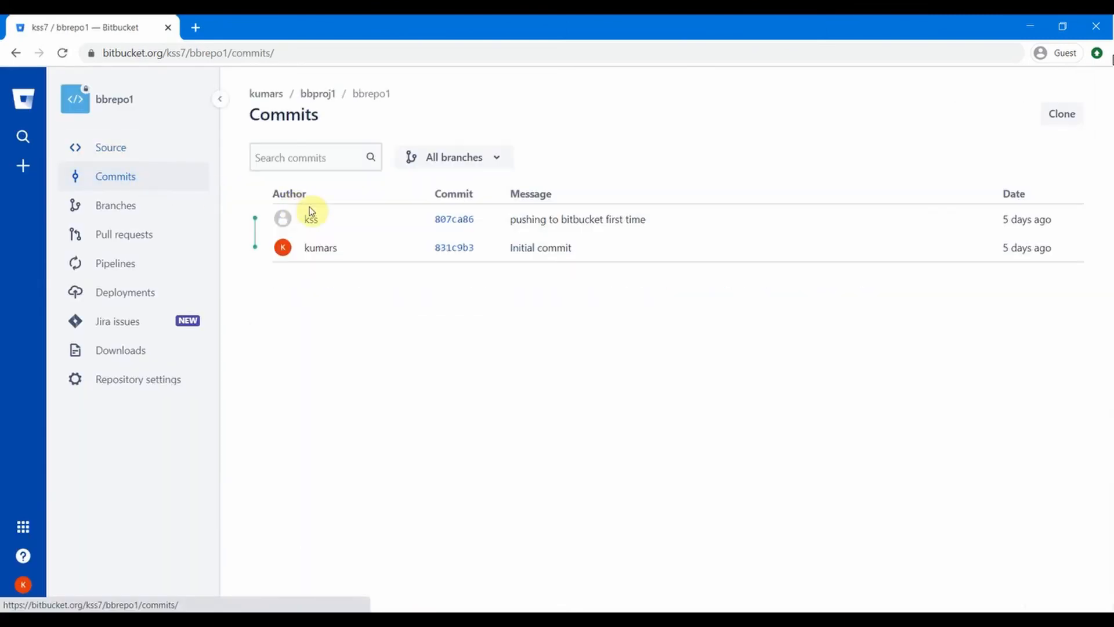
pyautogui.click(499, 164)
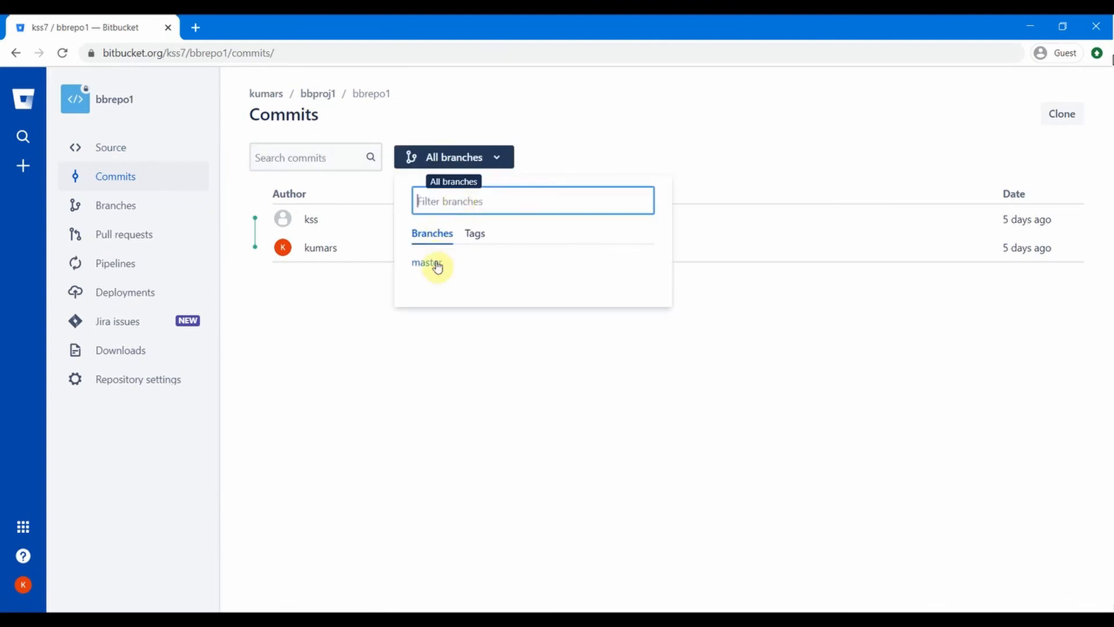
pyautogui.click(333, 294)
# Step: List all of bbrepo1's branches, only master, then view its empty pull requests page
pyautogui.moveTo(314, 219)
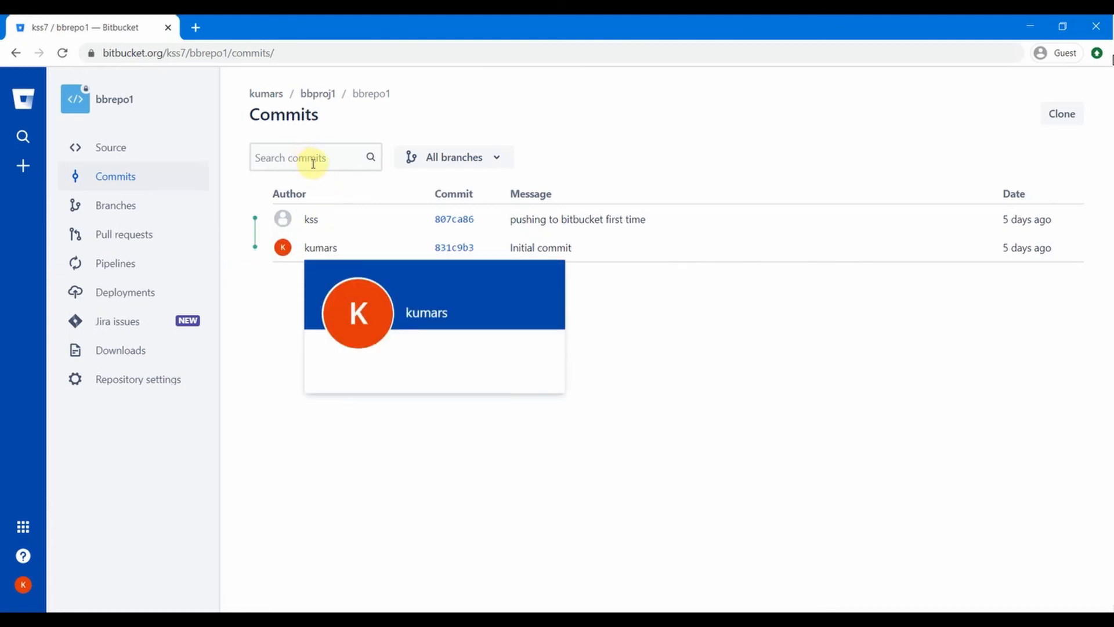
pyautogui.click(137, 217)
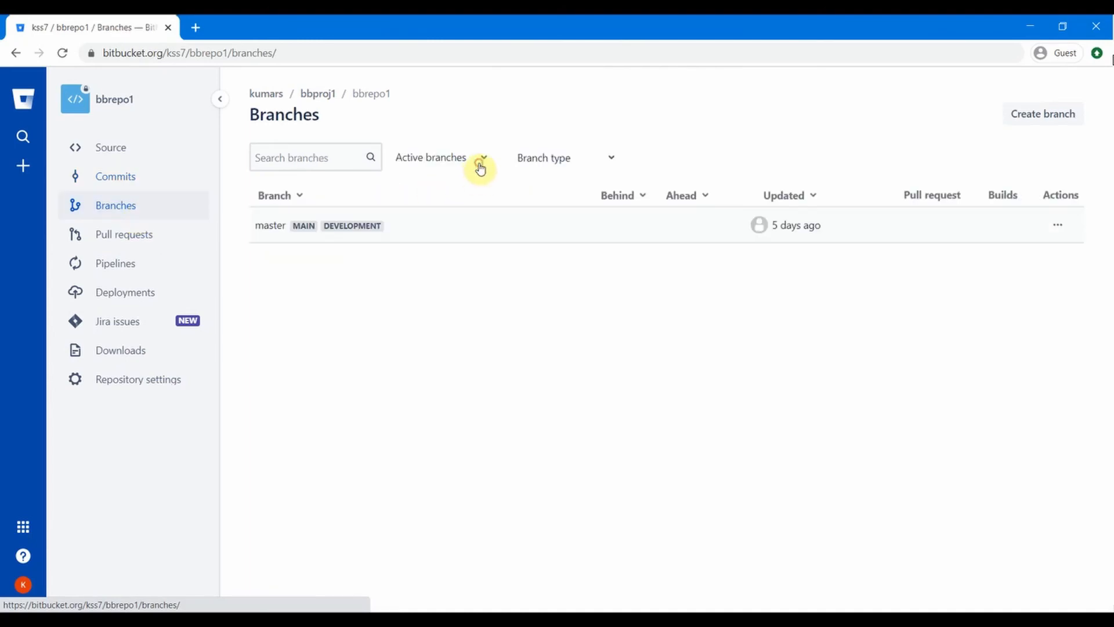
pyautogui.click(439, 196)
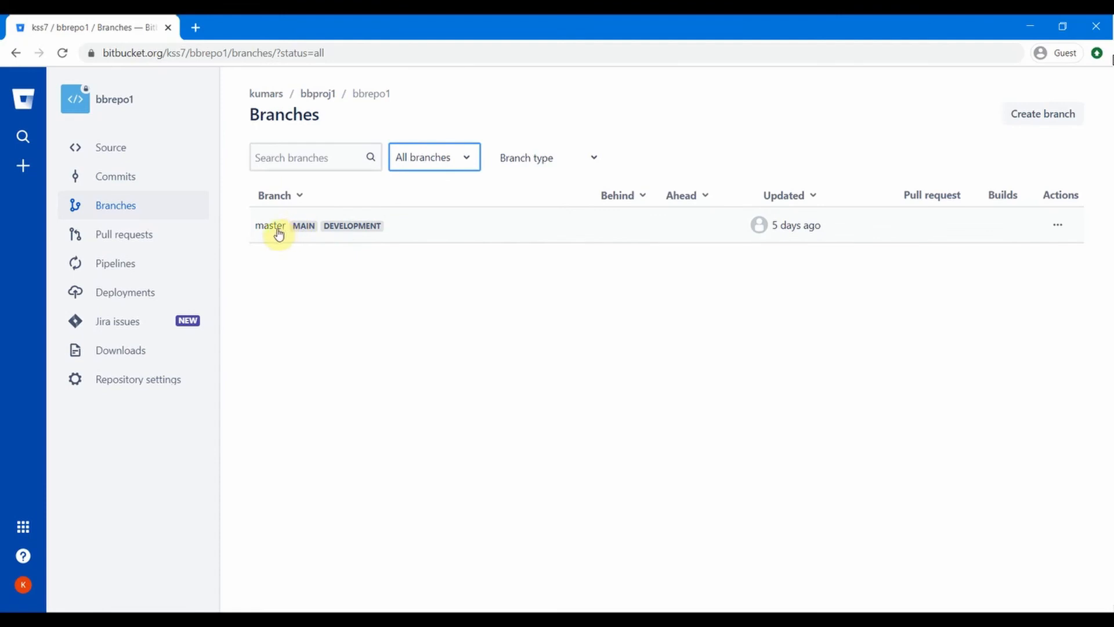
pyautogui.click(138, 240)
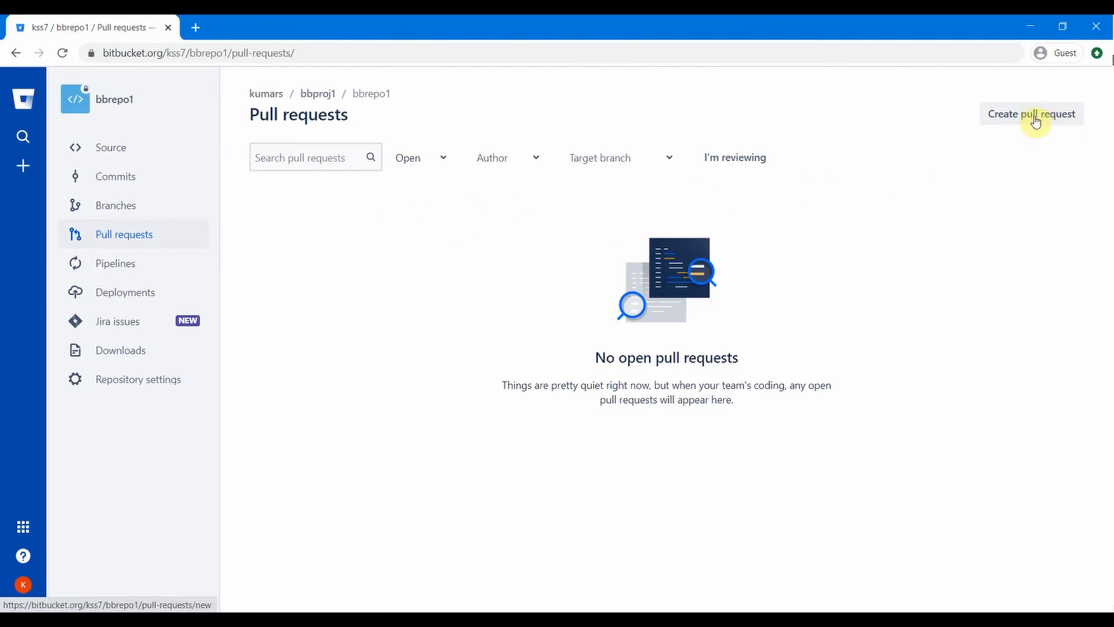
# Step: Show the + Create panel with options for repository, branch, pull request and fork
pyautogui.click(21, 173)
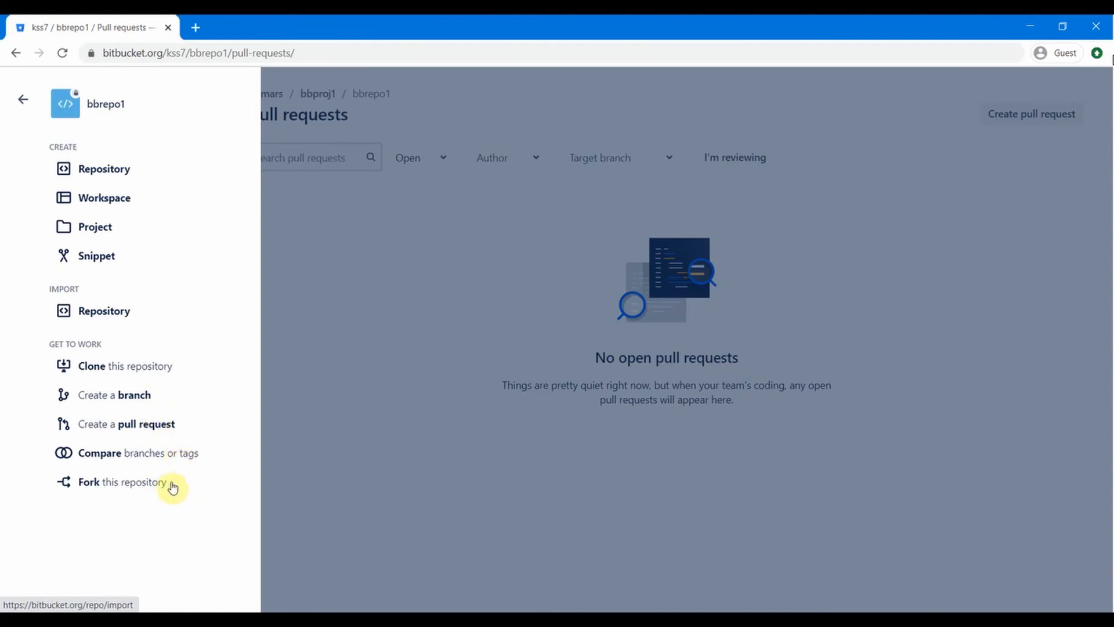
pyautogui.click(427, 439)
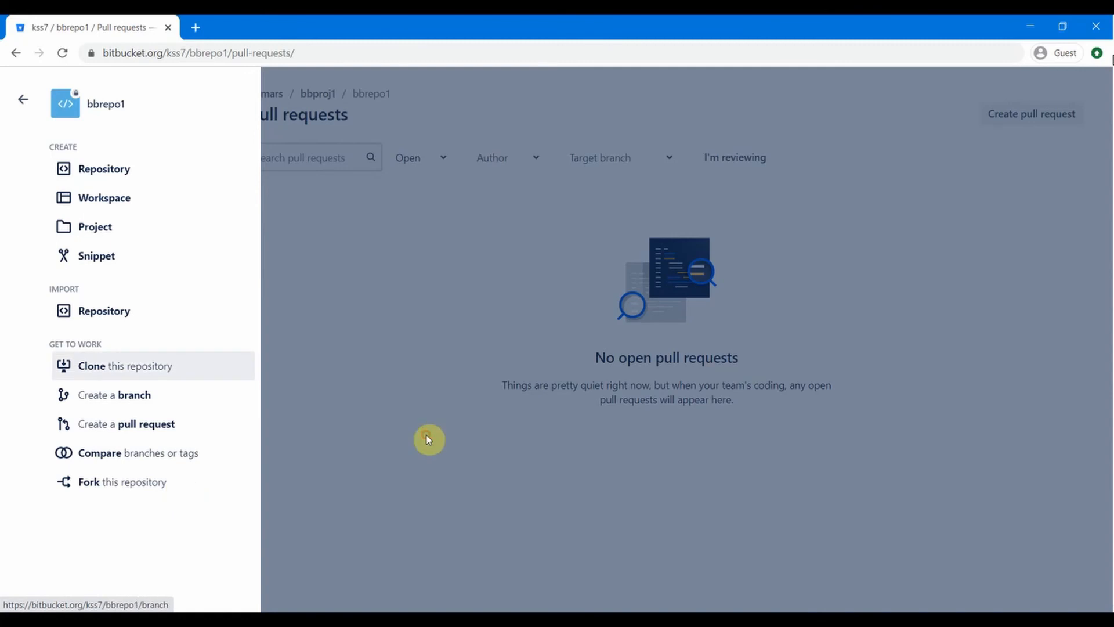